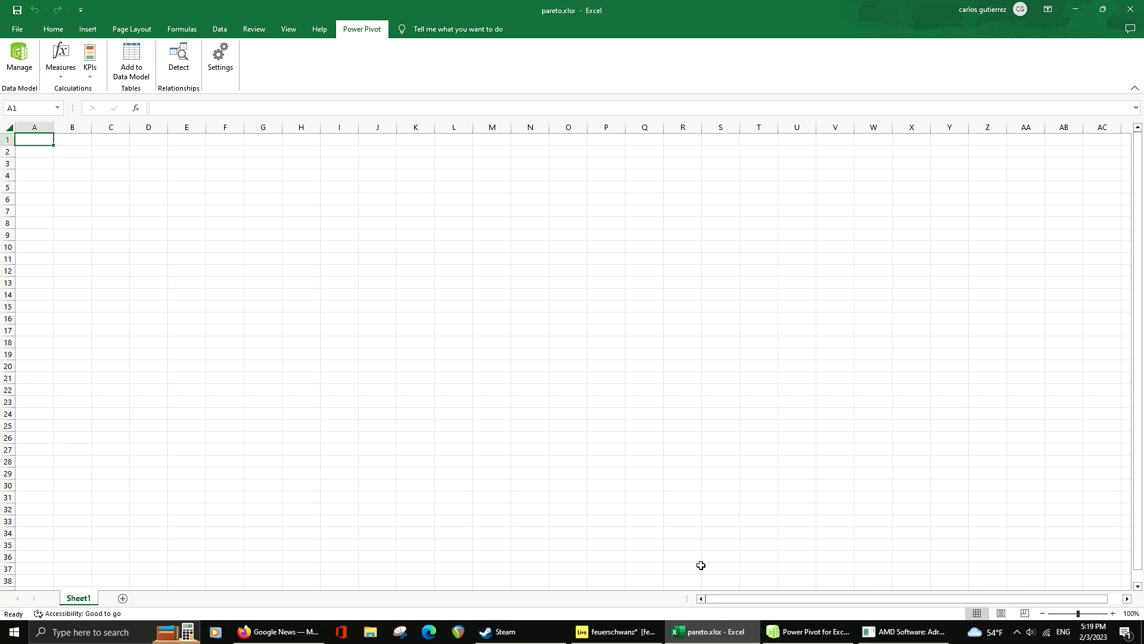
Switch to the Power Pivot window and create a PivotTable from its prod_name and LineTotal data table on a new worksheet
{"action": "left_click", "coordinate": [809, 631]}
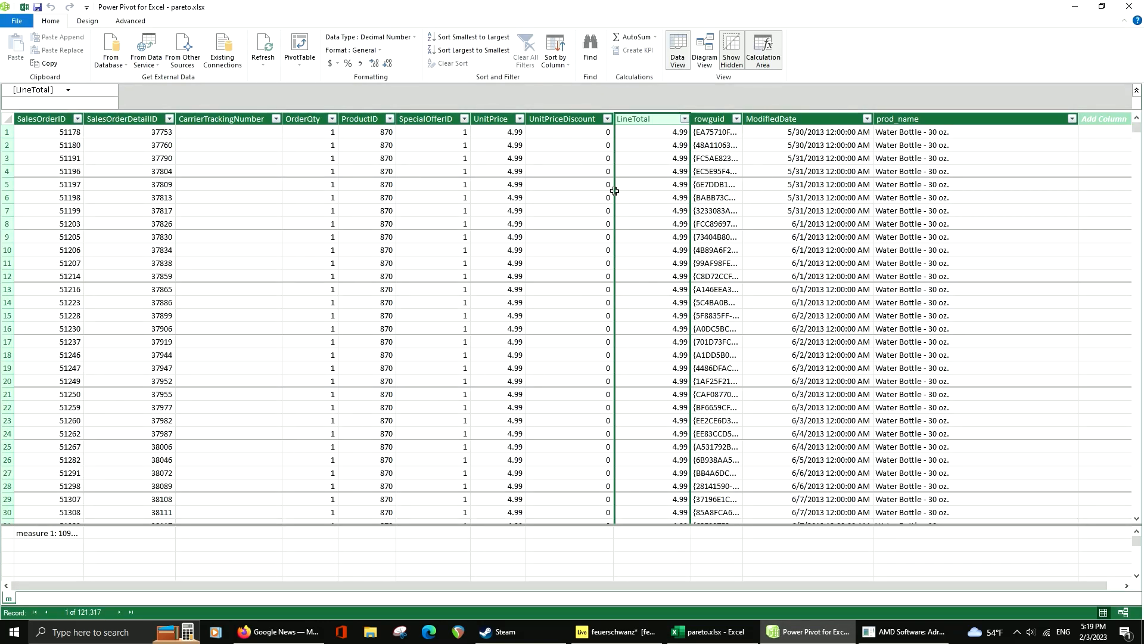
{"action": "left_click", "coordinate": [913, 119]}
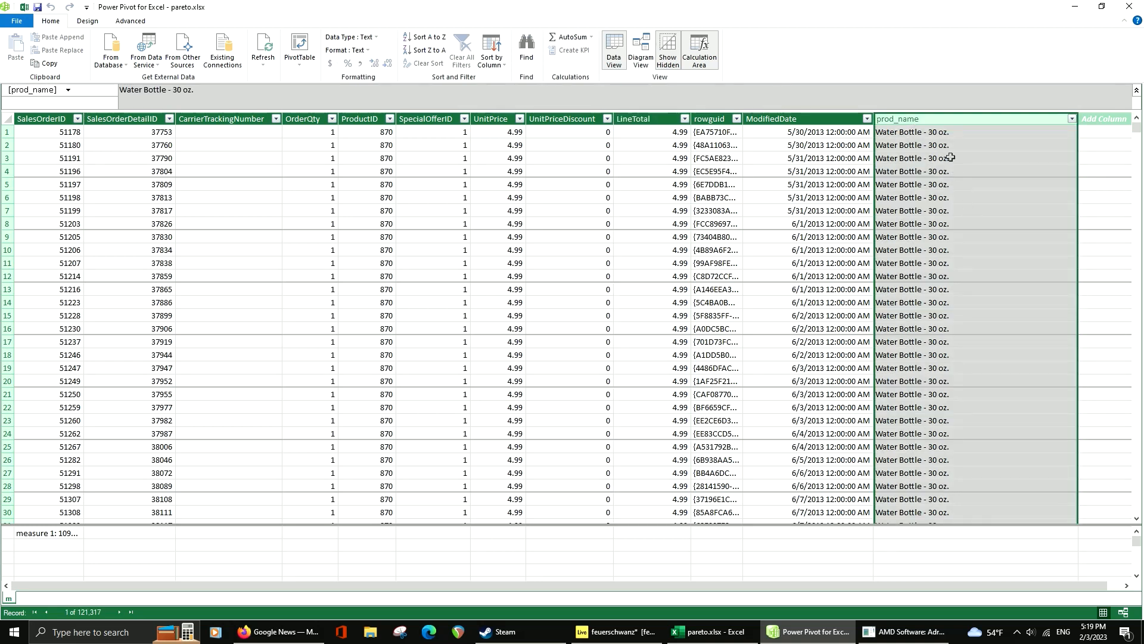
{"action": "left_click", "coordinate": [655, 121]}
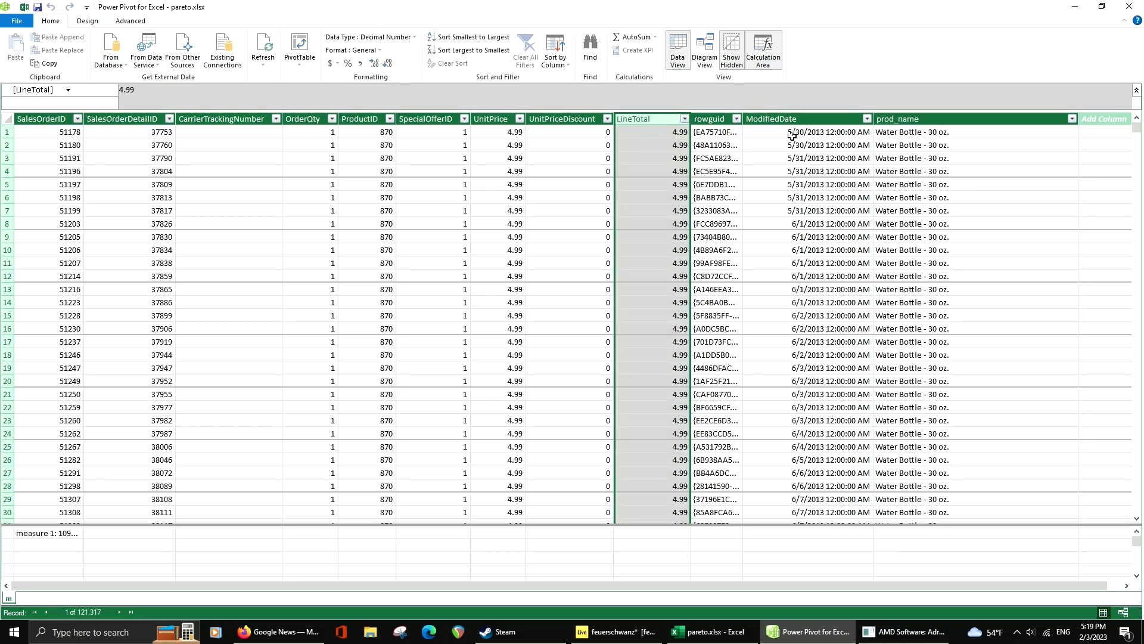
{"action": "left_click", "coordinate": [299, 46]}
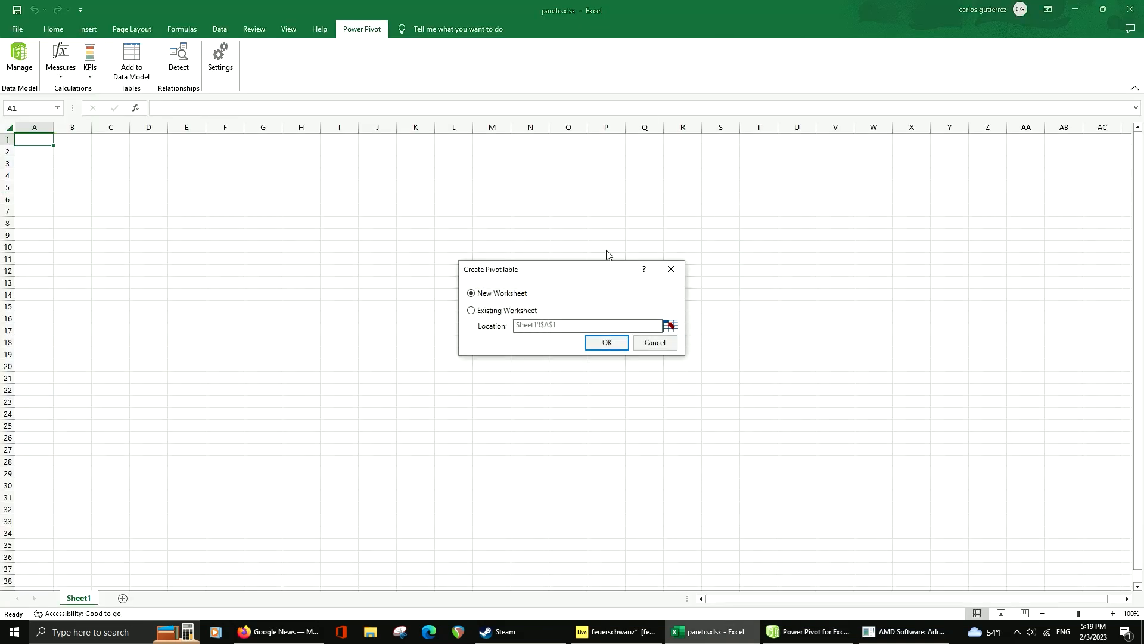
{"action": "left_click", "coordinate": [604, 342]}
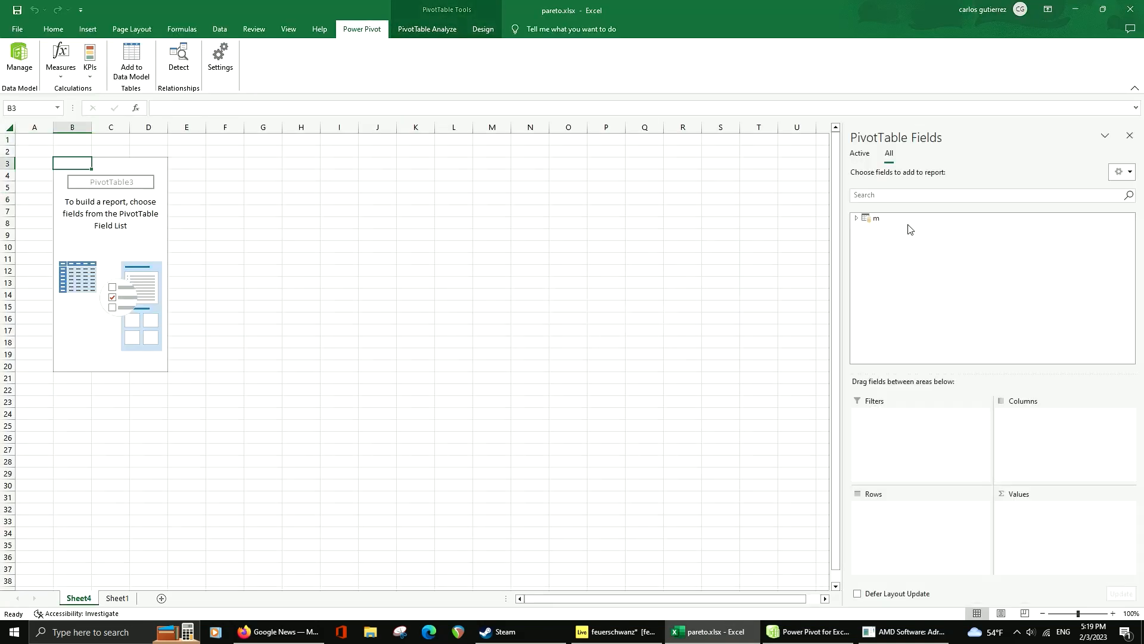
Add prod_name from table m as the PivotTable rows and LineTotal as its summed values
{"action": "left_click", "coordinate": [856, 219]}
{"action": "scroll", "coordinate": [933, 298], "scroll_direction": "down", "scroll_amount": 3}
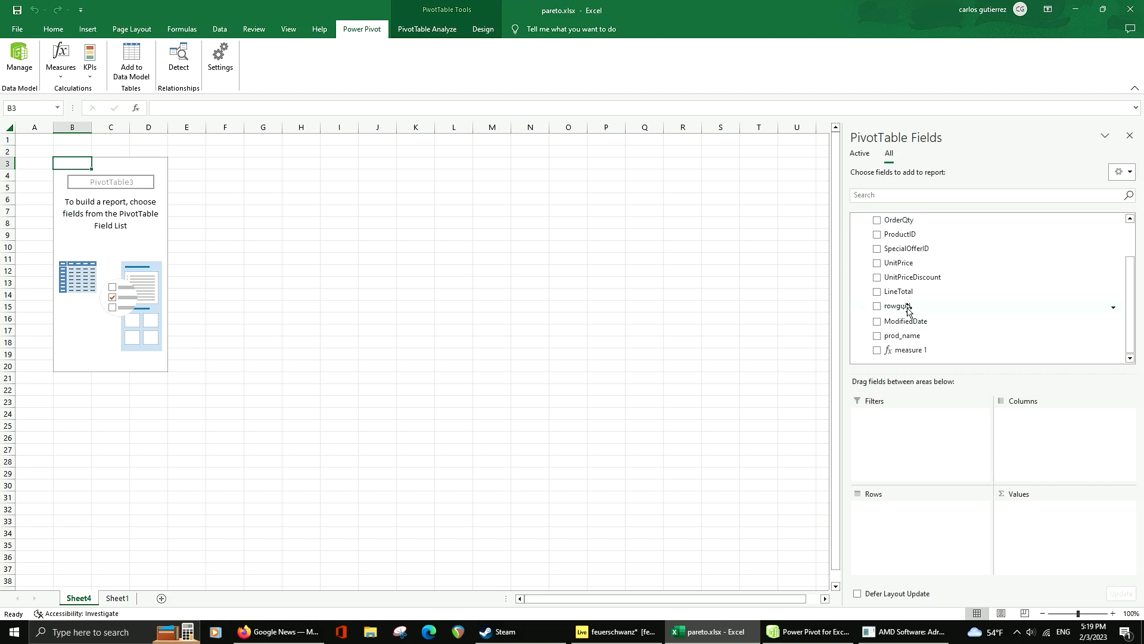
{"action": "left_click_drag", "start_coordinate": [918, 339], "coordinate": [925, 536]}
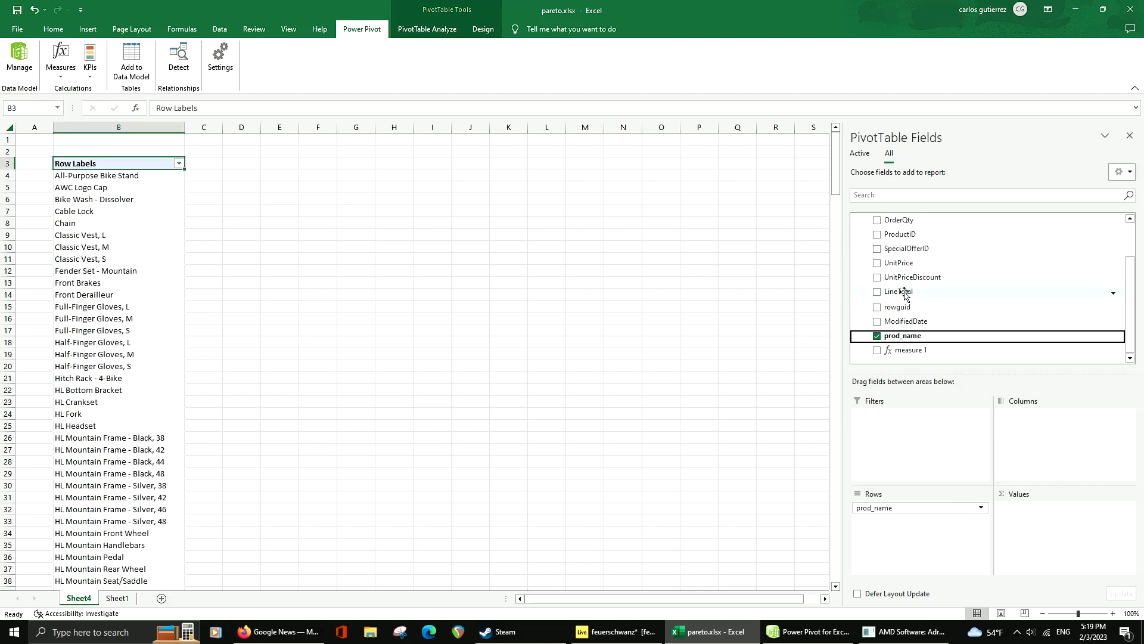
{"action": "left_click_drag", "start_coordinate": [898, 292], "coordinate": [1048, 542]}
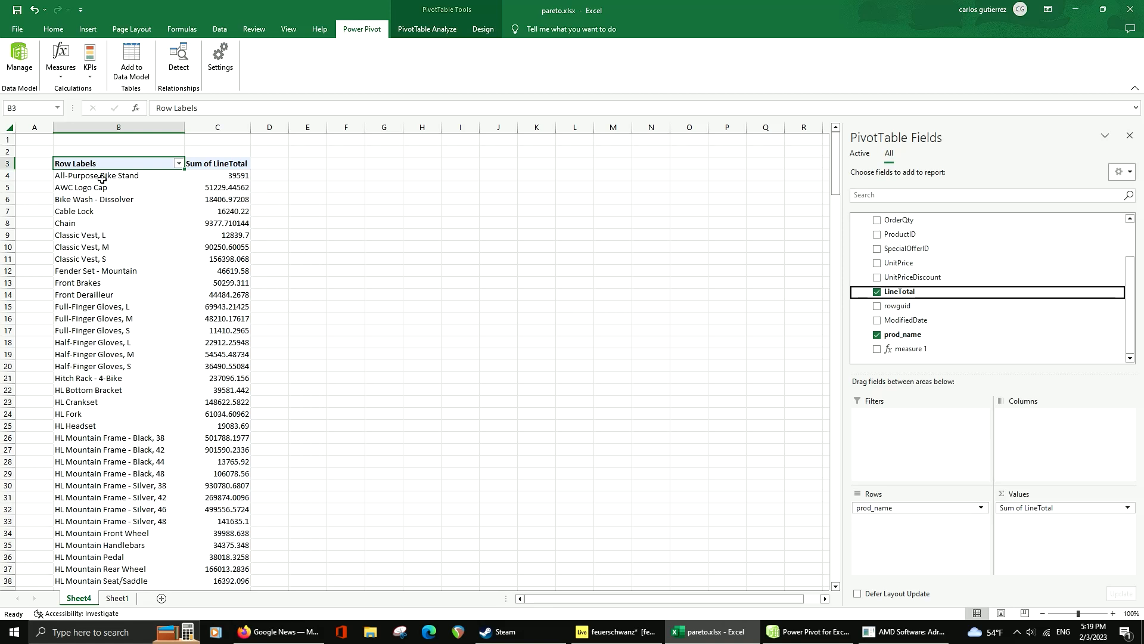
Format the Sum of LineTotal values as Currency with the $ symbol and 2 decimal places
{"action": "left_click", "coordinate": [219, 186]}
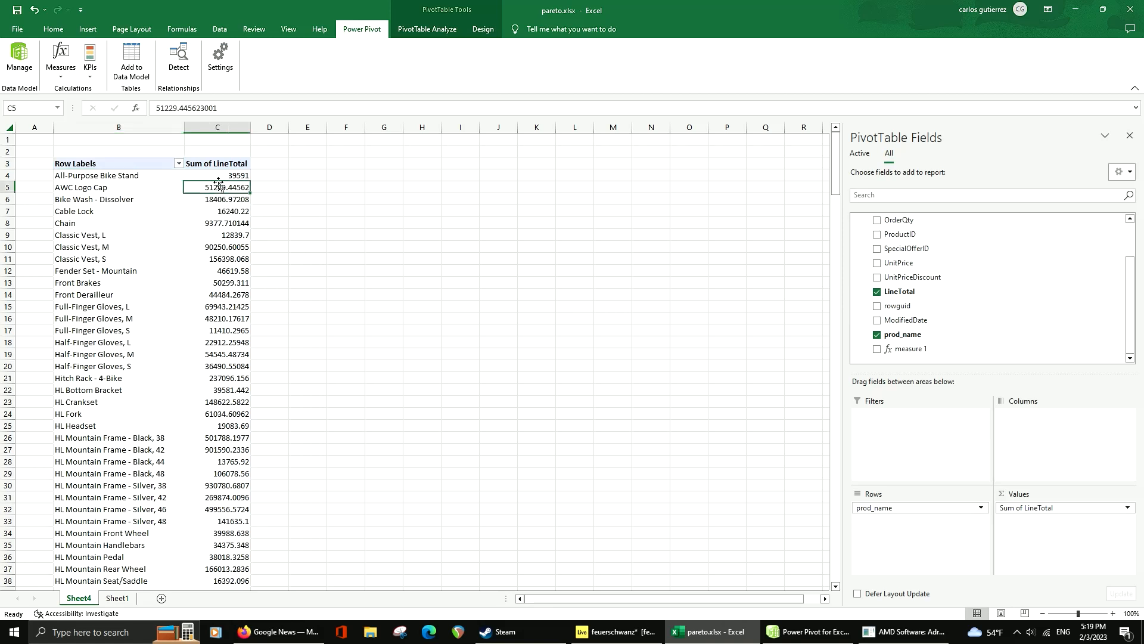
{"action": "left_click", "coordinate": [1019, 508]}
{"action": "left_click", "coordinate": [1031, 493]}
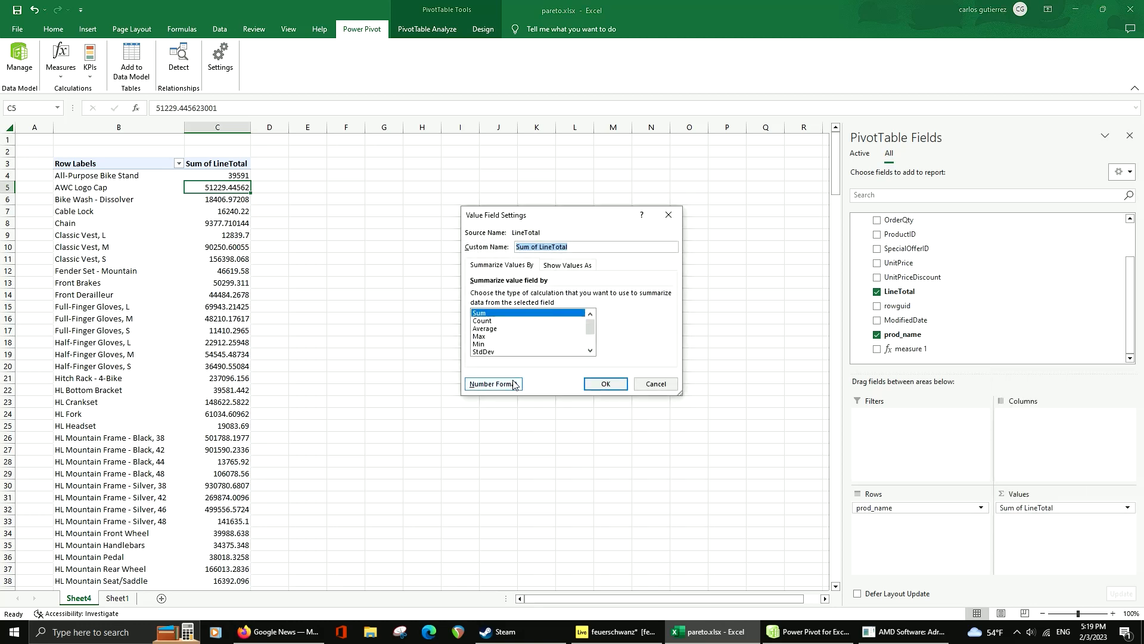
{"action": "left_click", "coordinate": [495, 382]}
{"action": "left_click", "coordinate": [444, 228]}
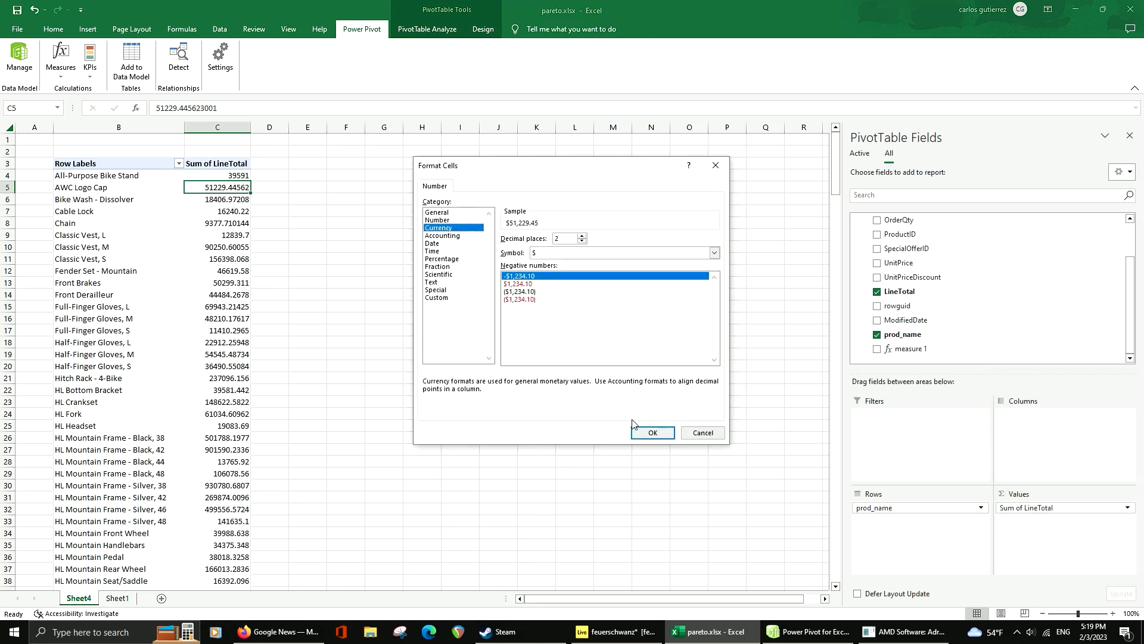
{"action": "left_click", "coordinate": [652, 432]}
{"action": "left_click", "coordinate": [605, 384]}
{"action": "left_click", "coordinate": [346, 225]}
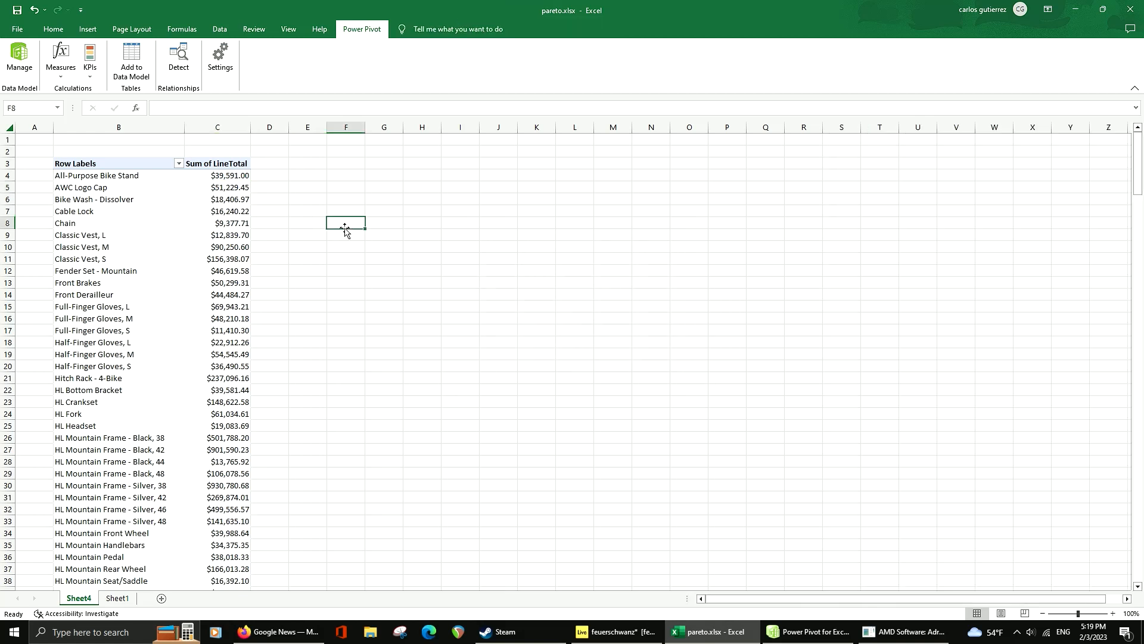
Examine the Sum of LineTotal column from the first products down to the grand total
{"action": "mouse_move", "coordinate": [234, 213]}
{"action": "left_click_drag", "start_coordinate": [216, 176], "coordinate": [226, 378]}
{"action": "scroll", "coordinate": [716, 280], "scroll_direction": "down", "scroll_amount": 7}
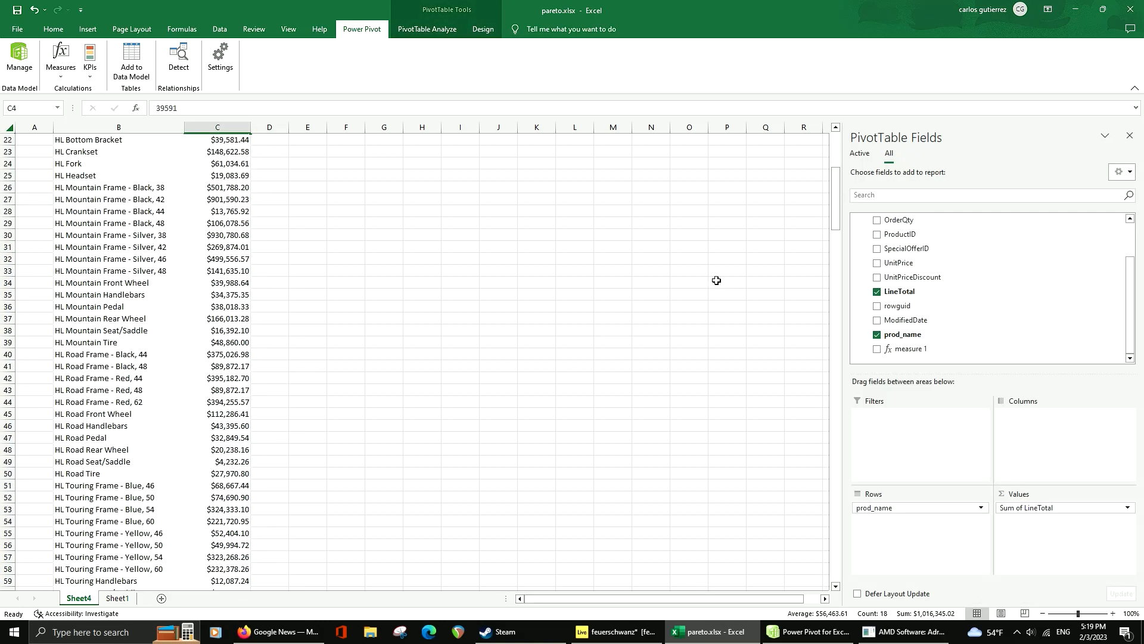
{"action": "left_click_drag", "start_coordinate": [836, 203], "coordinate": [836, 164]}
{"action": "left_click", "coordinate": [215, 579]}
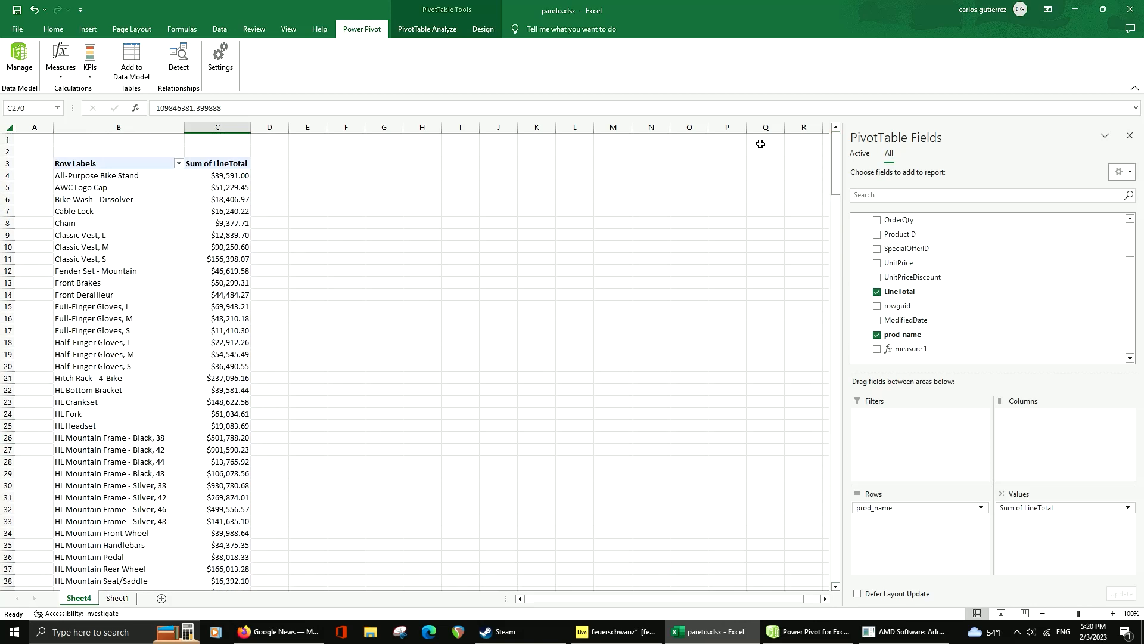
Start a new measure in table m and name it total_amount
{"action": "left_click", "coordinate": [232, 176]}
{"action": "left_click", "coordinate": [62, 72]}
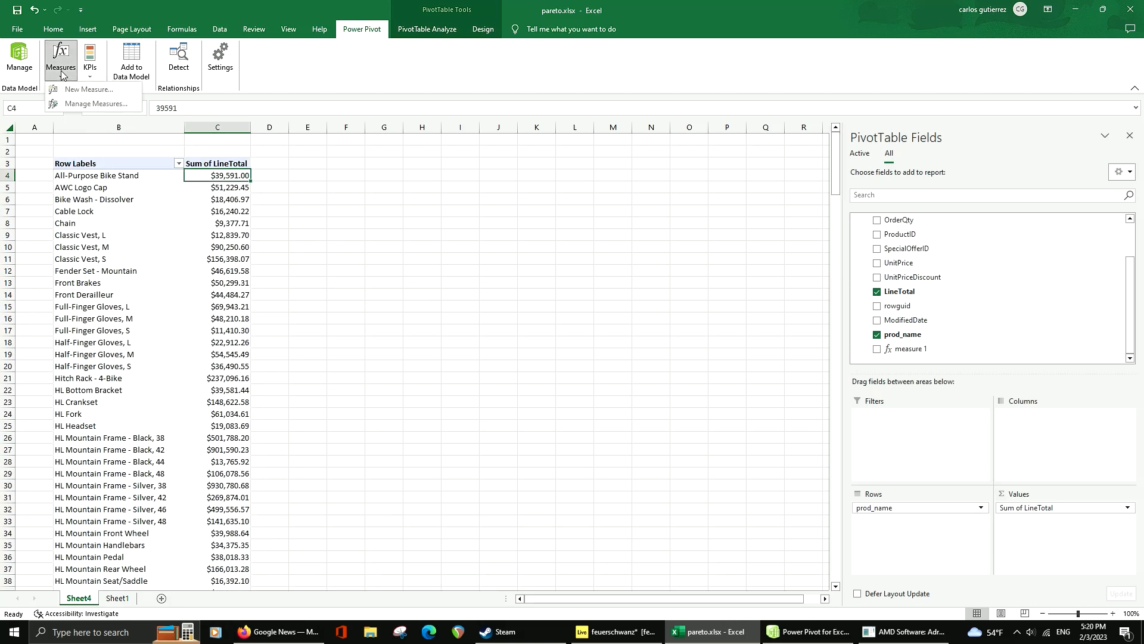
{"action": "left_click", "coordinate": [72, 90]}
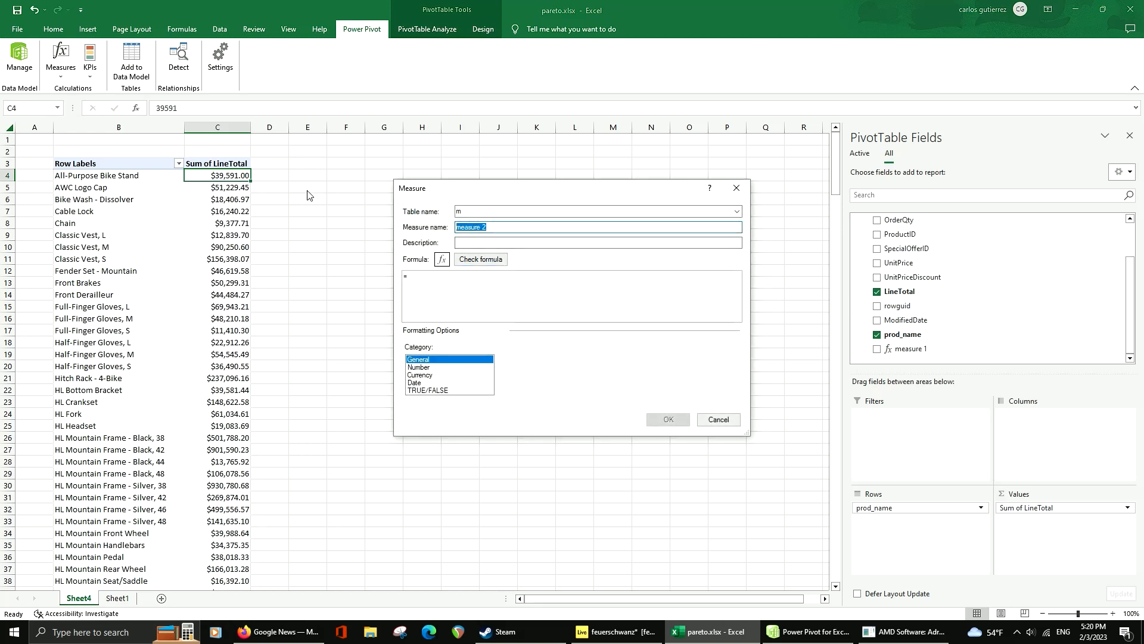
{"action": "type", "text": "total_amount"}
{"action": "left_click", "coordinate": [431, 284]}
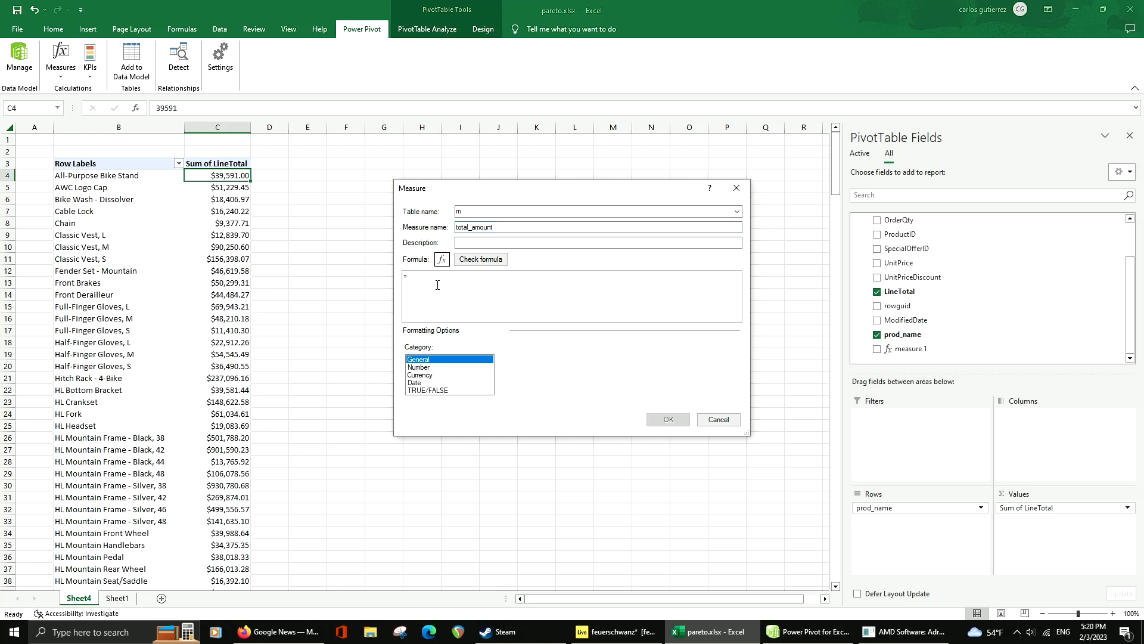
Begin the total_amount formula with a CALCULATE function that uses [Sum of LineTotal] as its expression
{"action": "type", "text": "cal"}
{"action": "double_click", "coordinate": [437, 283]}
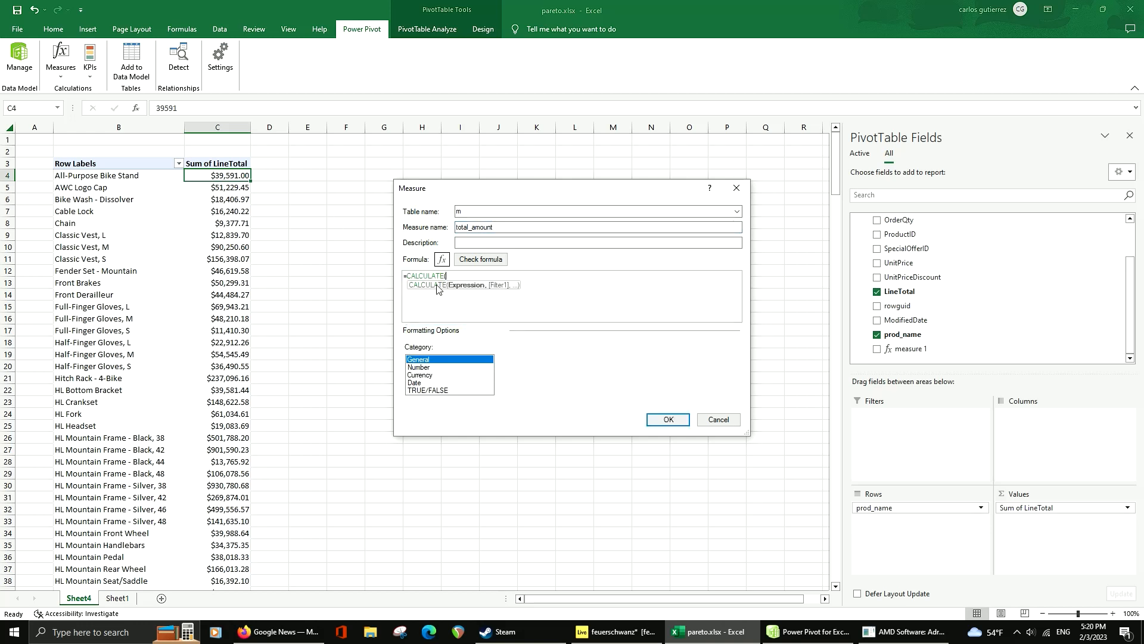
{"action": "type", "text": ")"}
{"action": "key", "text": "Left"}
{"action": "type", "text": "[Su"}
{"action": "key", "text": "Tab"}
{"action": "type", "text": ")"}
{"action": "key", "text": "Left"}
{"action": "type", "text": ","}
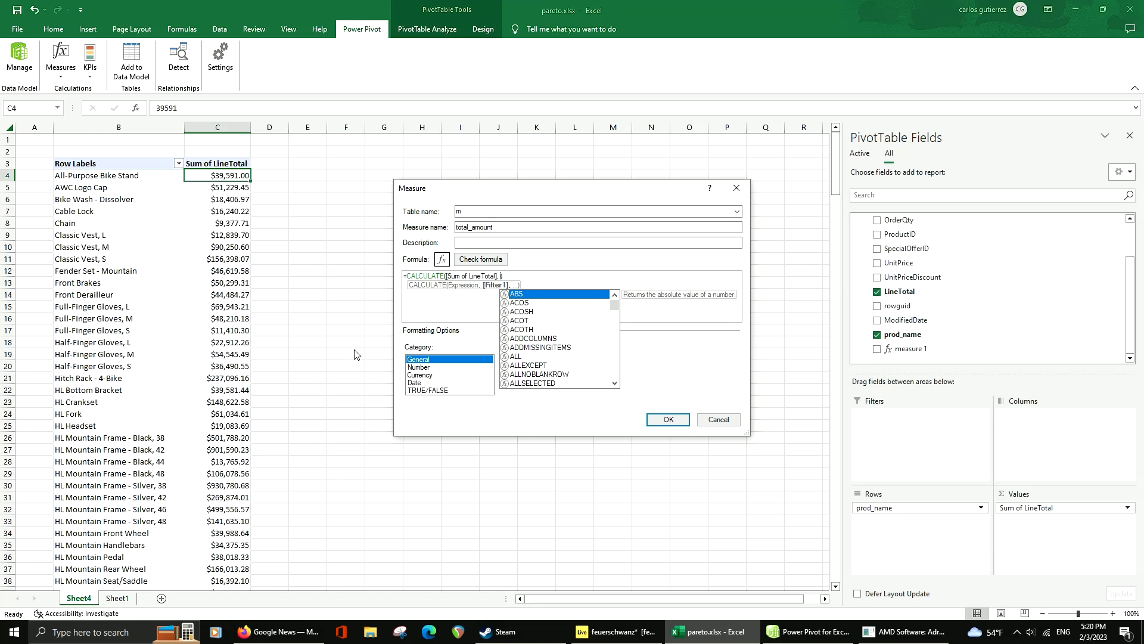
Complete the CALCULATE formula with the filter ALL(m[prod_name]) so that product filters are ignored
{"action": "type", "text": "all"}
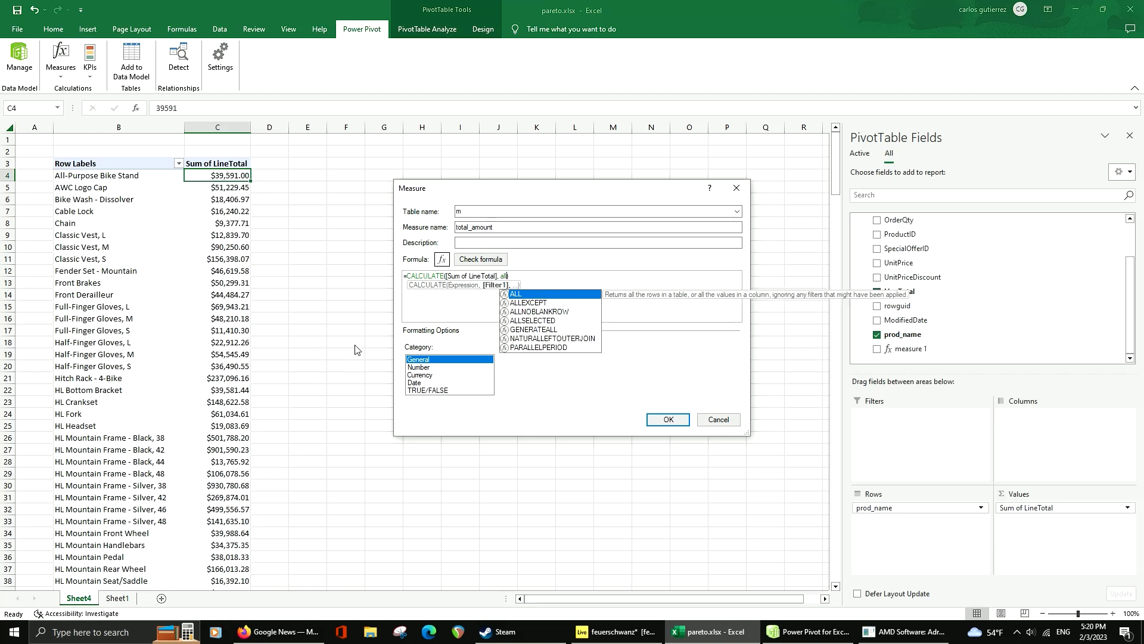
{"action": "key", "text": "Tab"}
{"action": "type", "text": "))"}
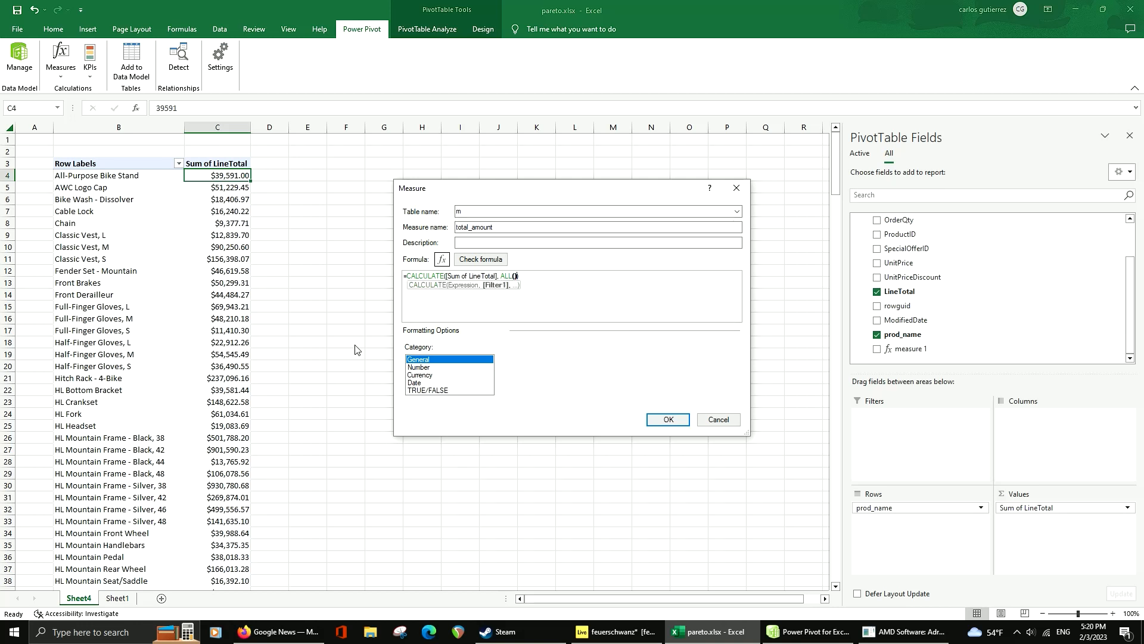
{"action": "key", "text": "Left"}
{"action": "key", "text": "Left"}
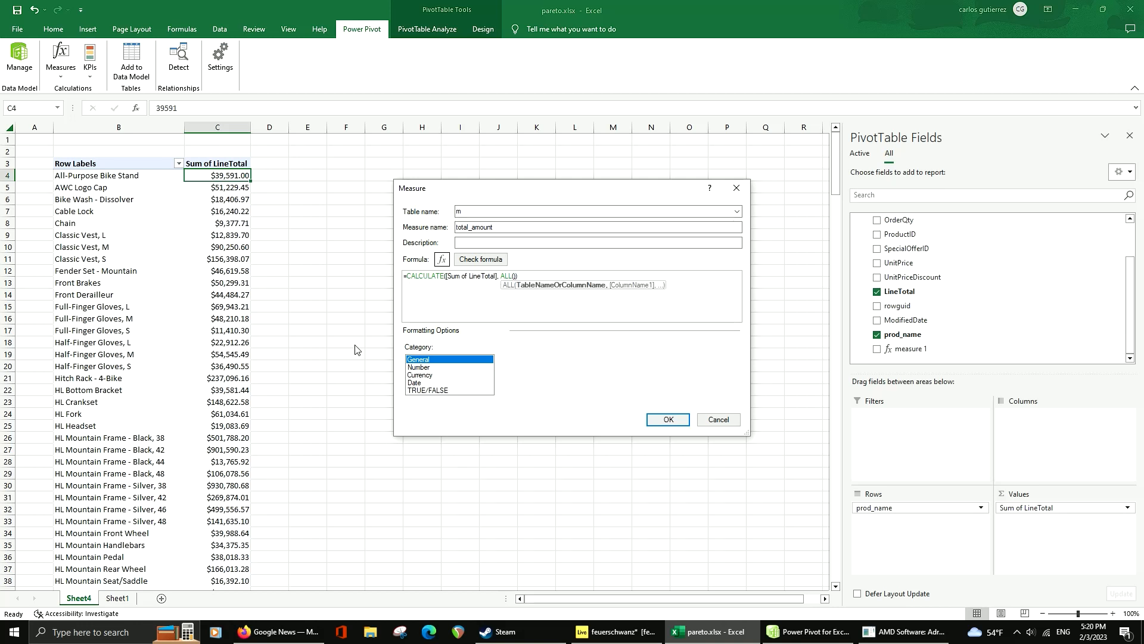
{"action": "type", "text": "m"}
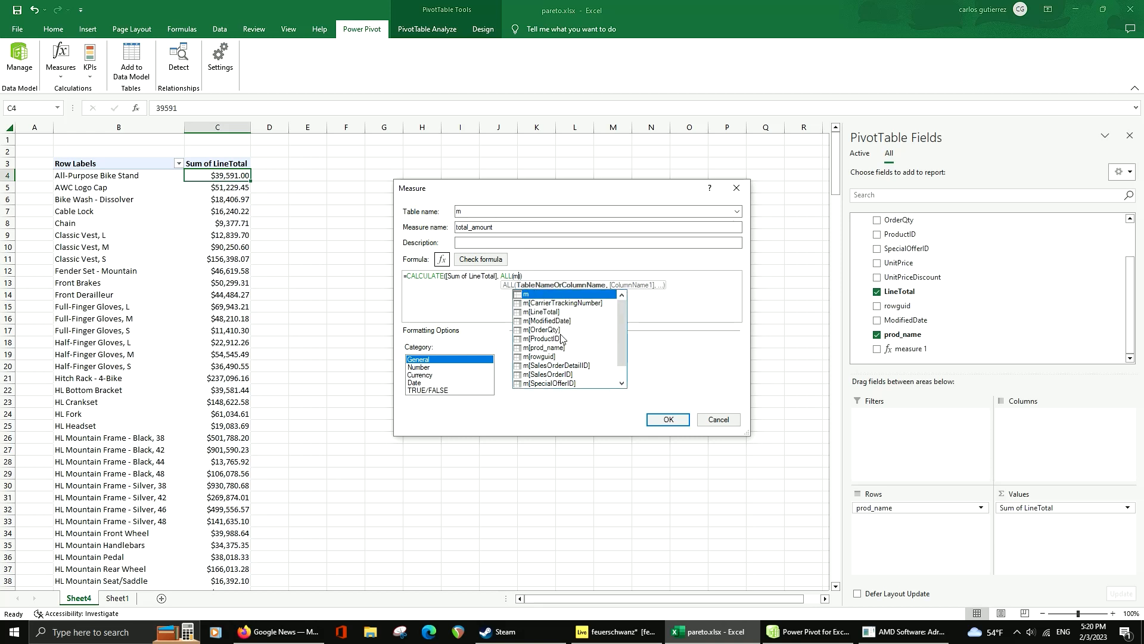
{"action": "scroll", "coordinate": [561, 339], "scroll_direction": "down", "scroll_amount": 1}
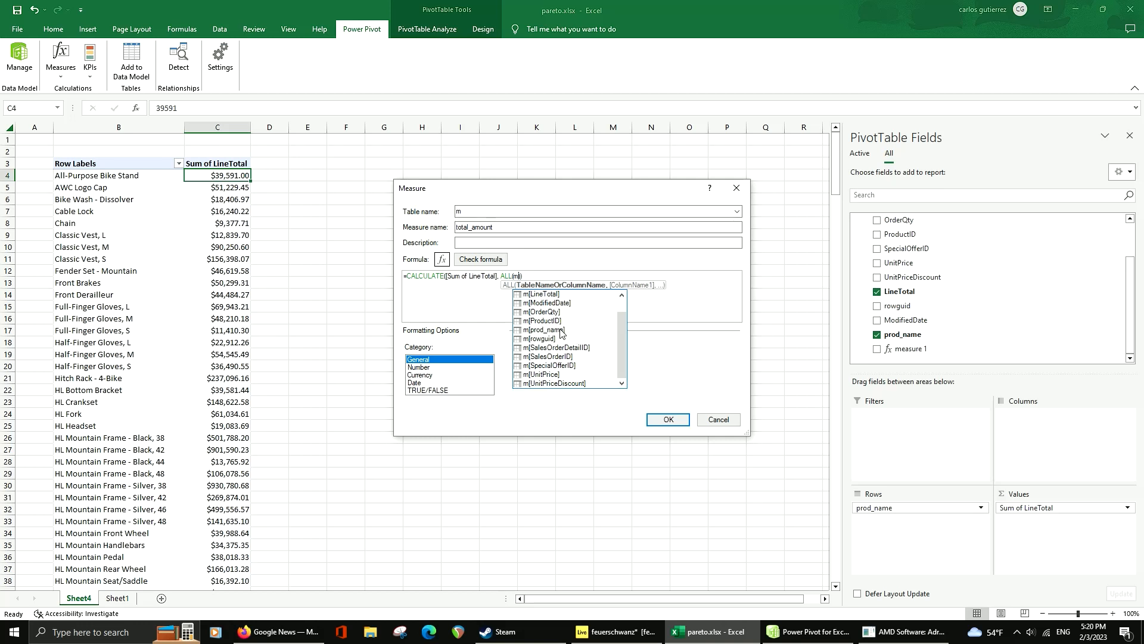
{"action": "double_click", "coordinate": [561, 332]}
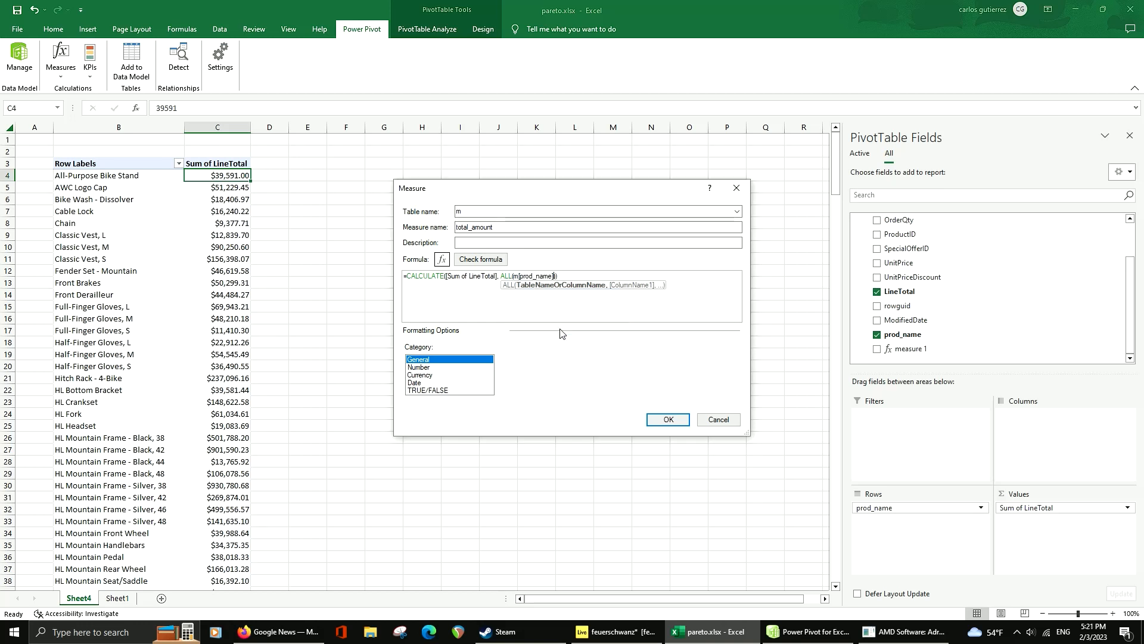
{"action": "type", "text": ")"}
Check the total_amount formula for errors, enlarge and review its text, and save the measure
{"action": "left_click", "coordinate": [480, 259]}
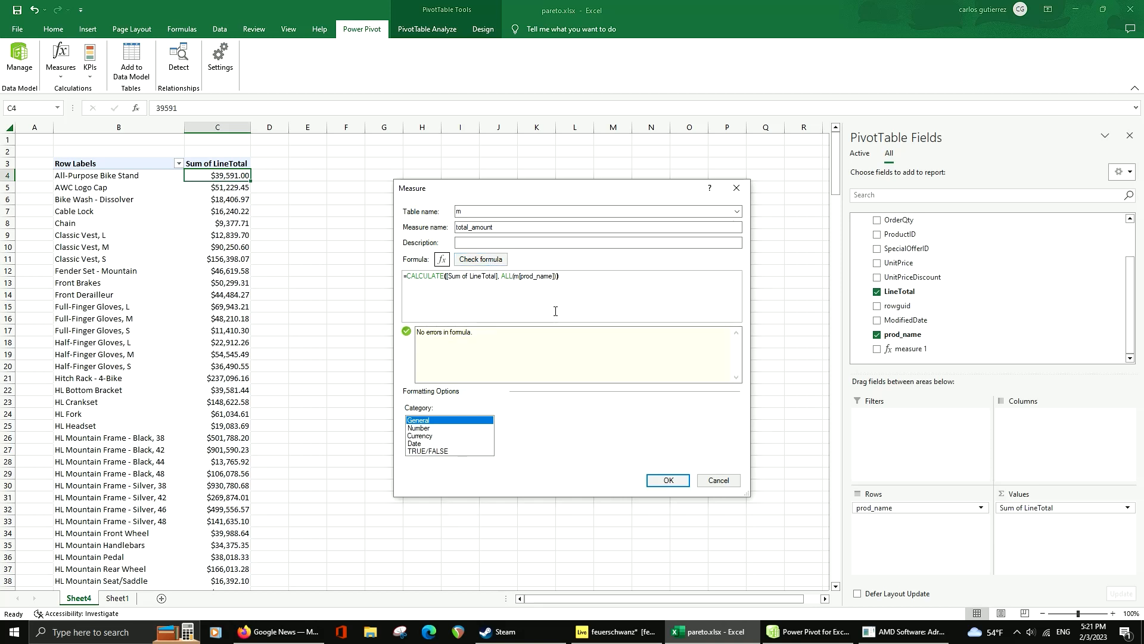
{"action": "scroll", "coordinate": [523, 298], "scroll_direction": "up", "scroll_amount": 1}
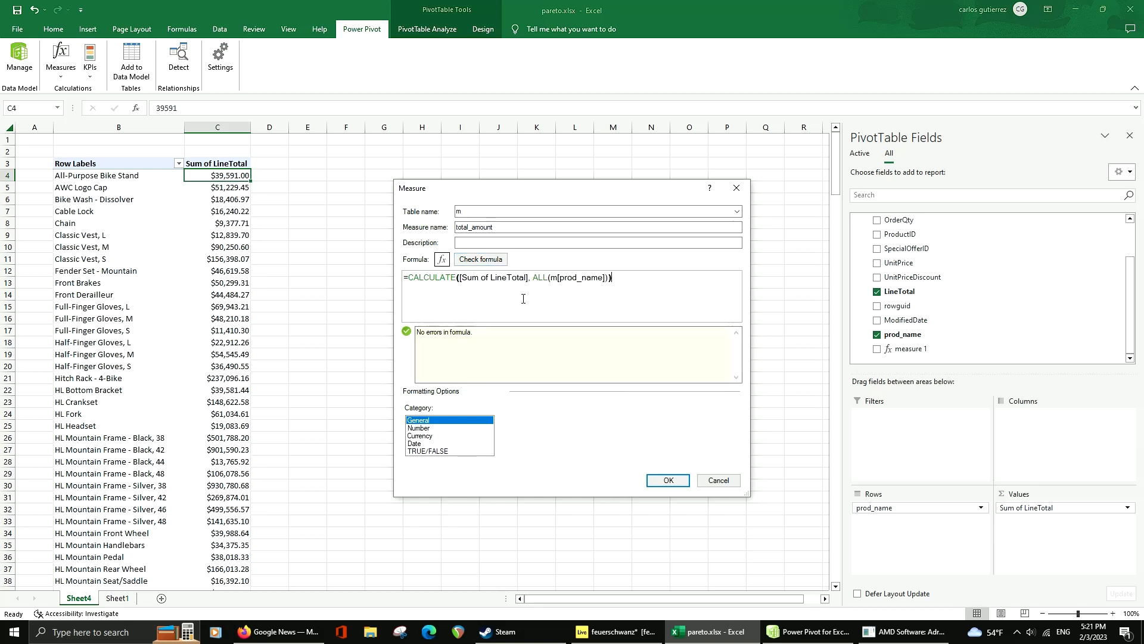
{"action": "scroll", "coordinate": [523, 299], "scroll_direction": "up", "scroll_amount": 1}
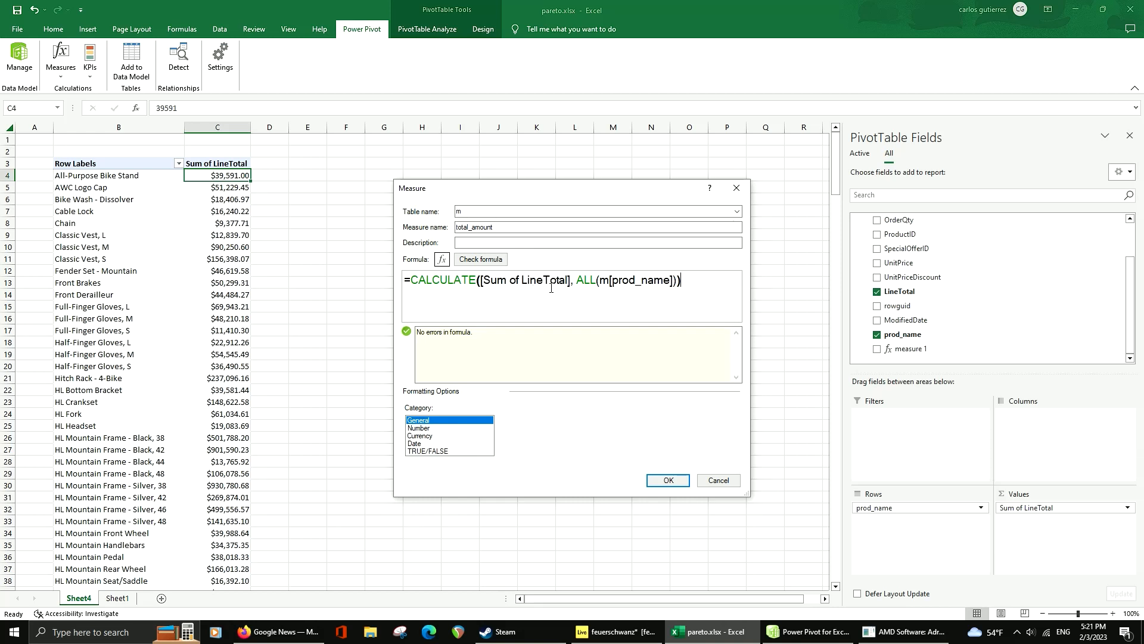
{"action": "double_click", "coordinate": [613, 280]}
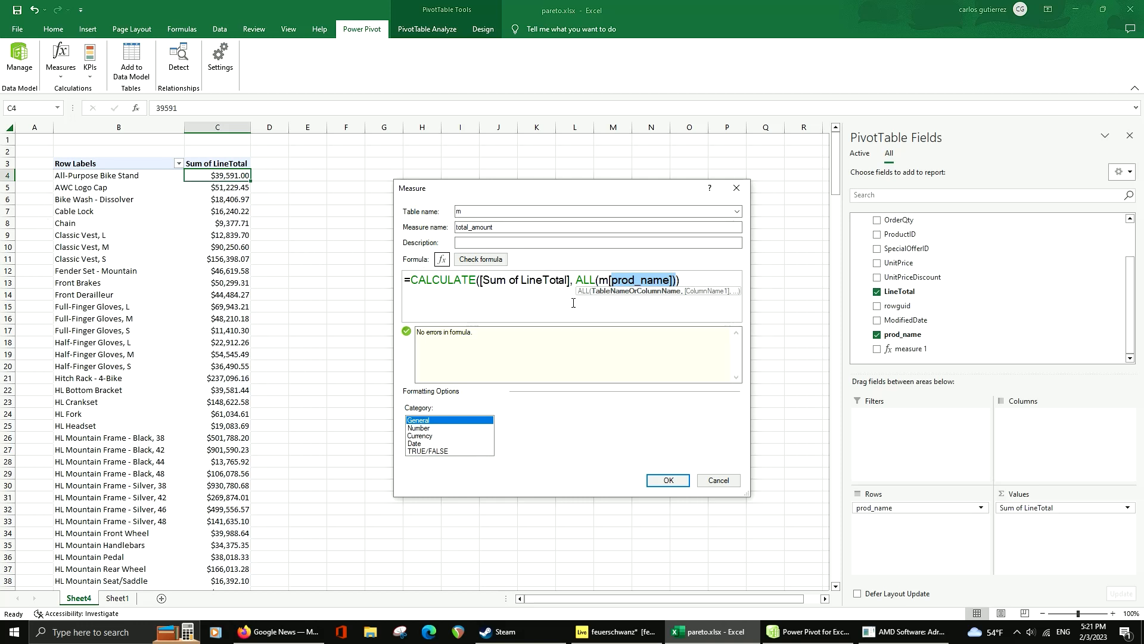
{"action": "left_click", "coordinate": [657, 480]}
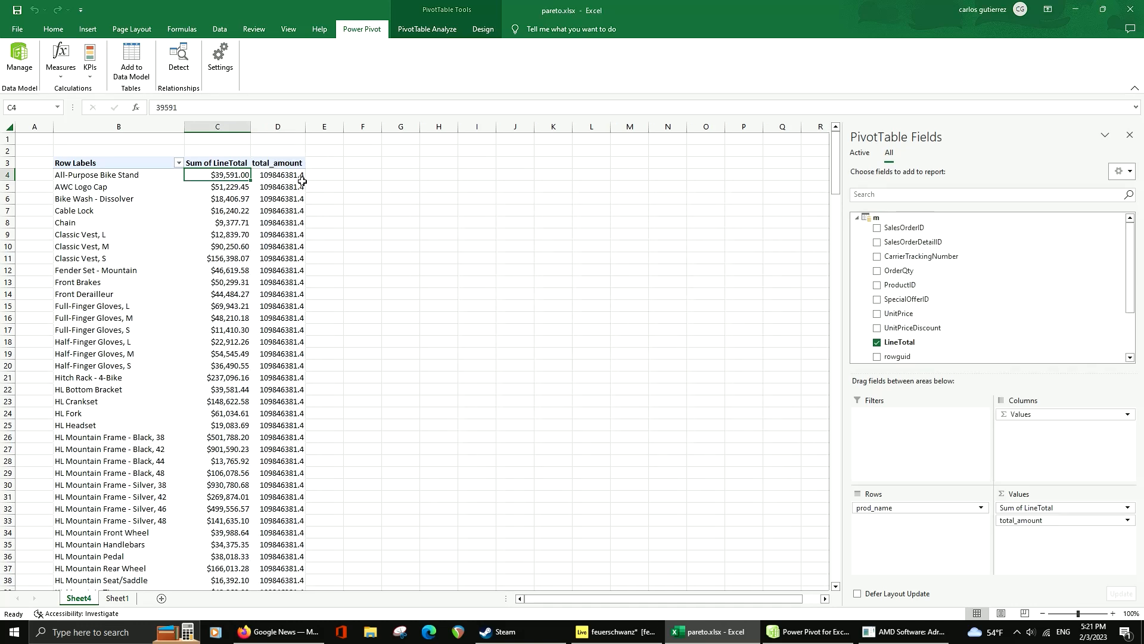
Compare the total_amount column across the product rows with the grand total row
{"action": "left_click", "coordinate": [290, 175]}
{"action": "left_click_drag", "start_coordinate": [292, 189], "coordinate": [292, 251]}
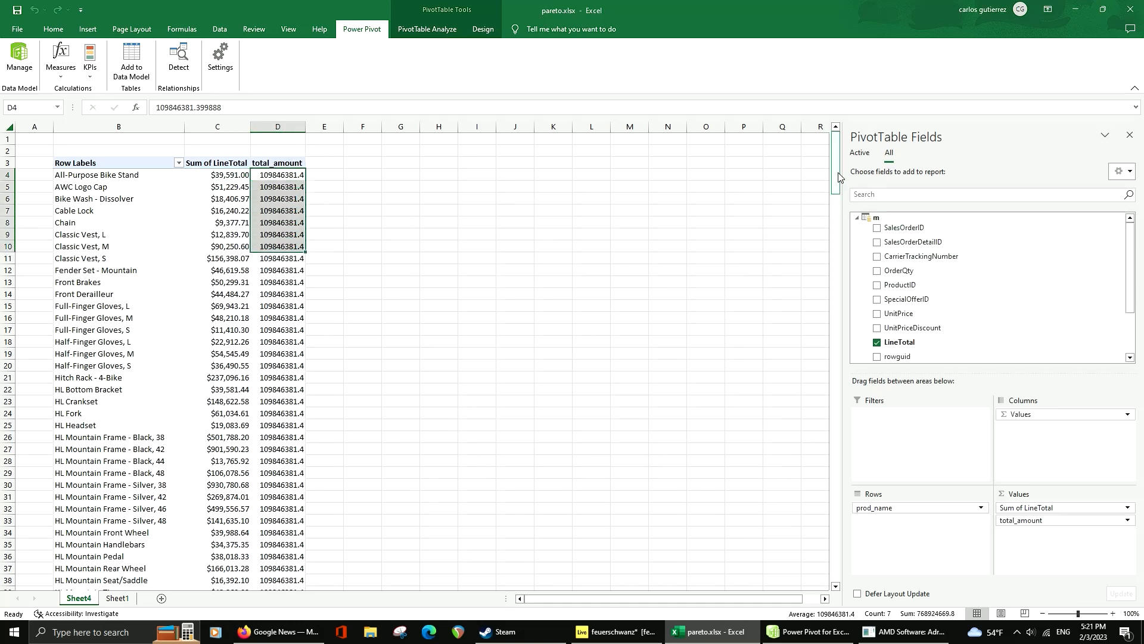
{"action": "left_click_drag", "start_coordinate": [838, 173], "coordinate": [839, 560]}
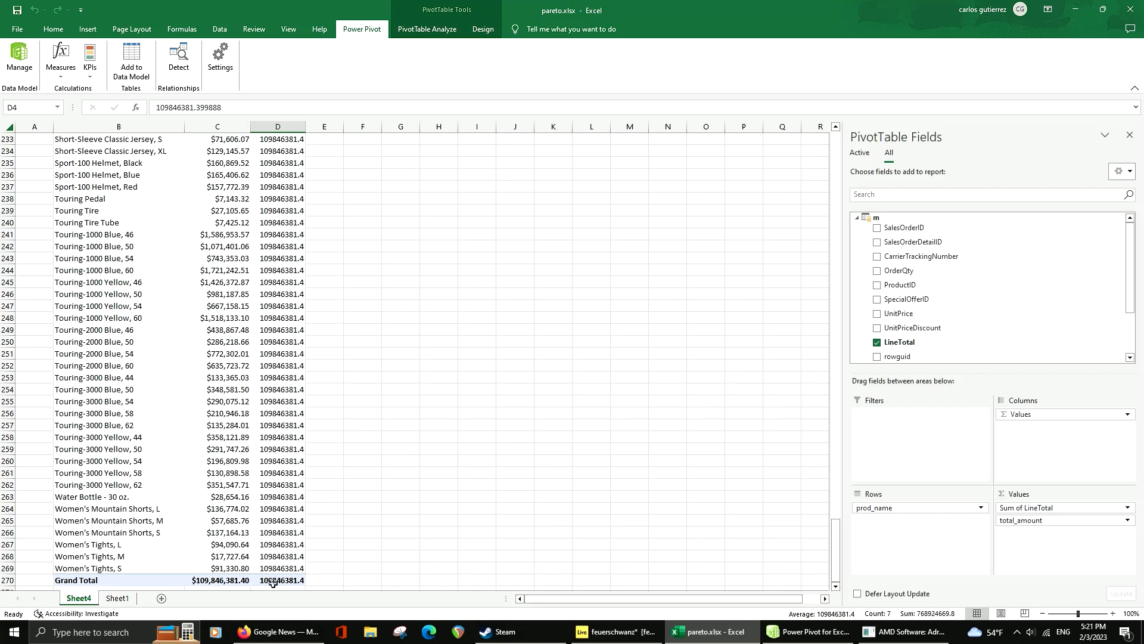
{"action": "left_click_drag", "start_coordinate": [839, 536], "coordinate": [840, 149]}
Create a new measure in table m and name it percent
{"action": "left_click", "coordinate": [287, 175]}
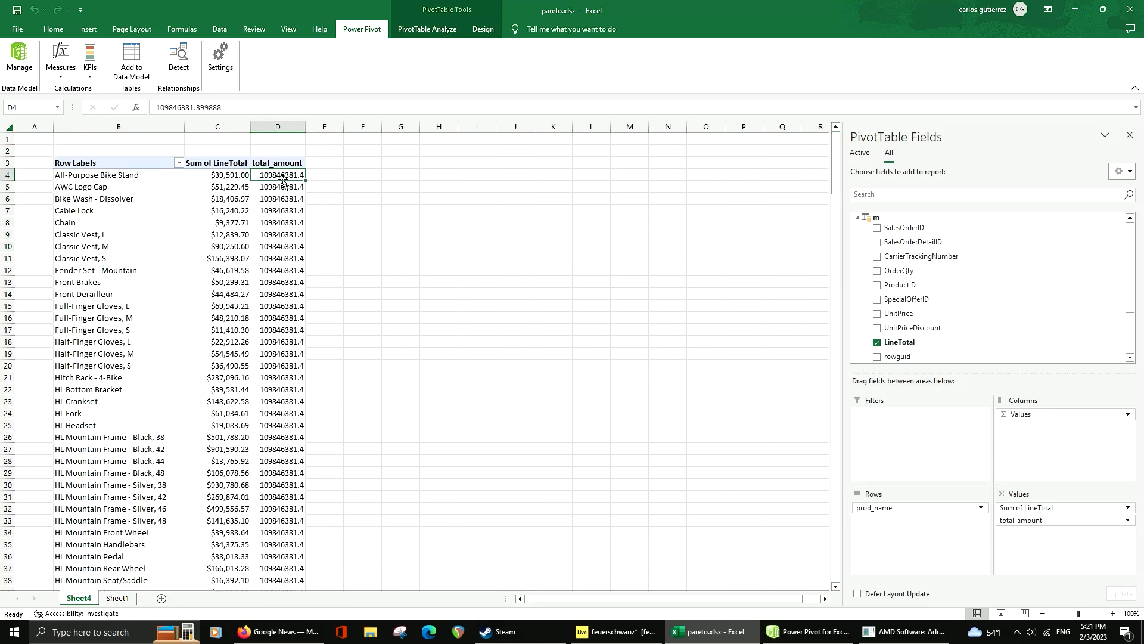
{"action": "left_click", "coordinate": [58, 70]}
{"action": "left_click", "coordinate": [47, 89]}
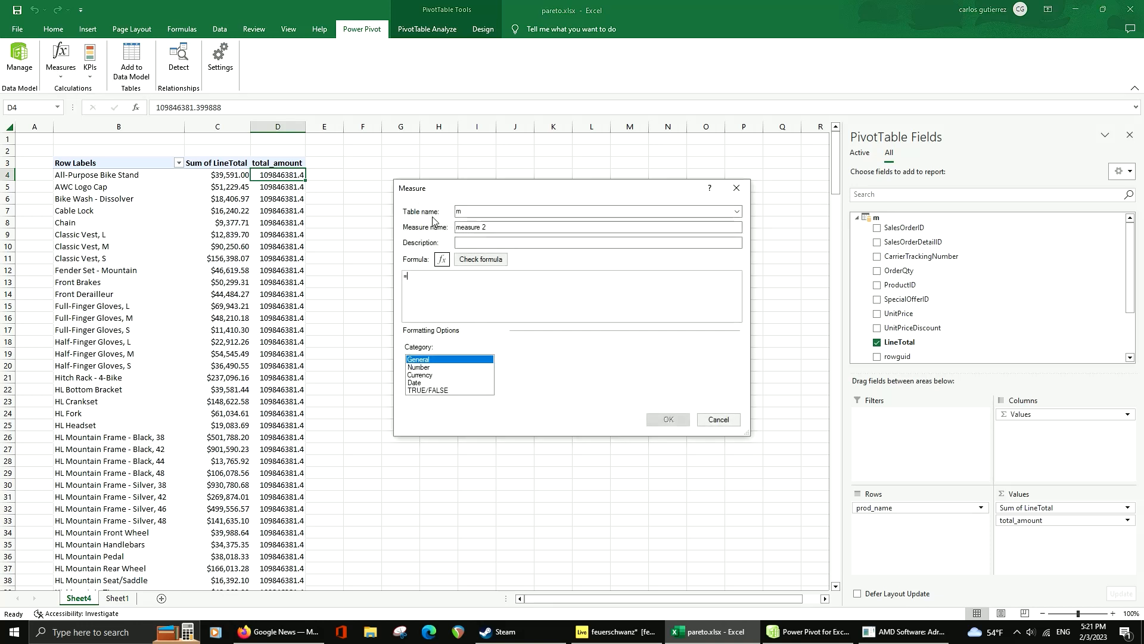
{"action": "left_click_drag", "start_coordinate": [528, 187], "coordinate": [615, 208]}
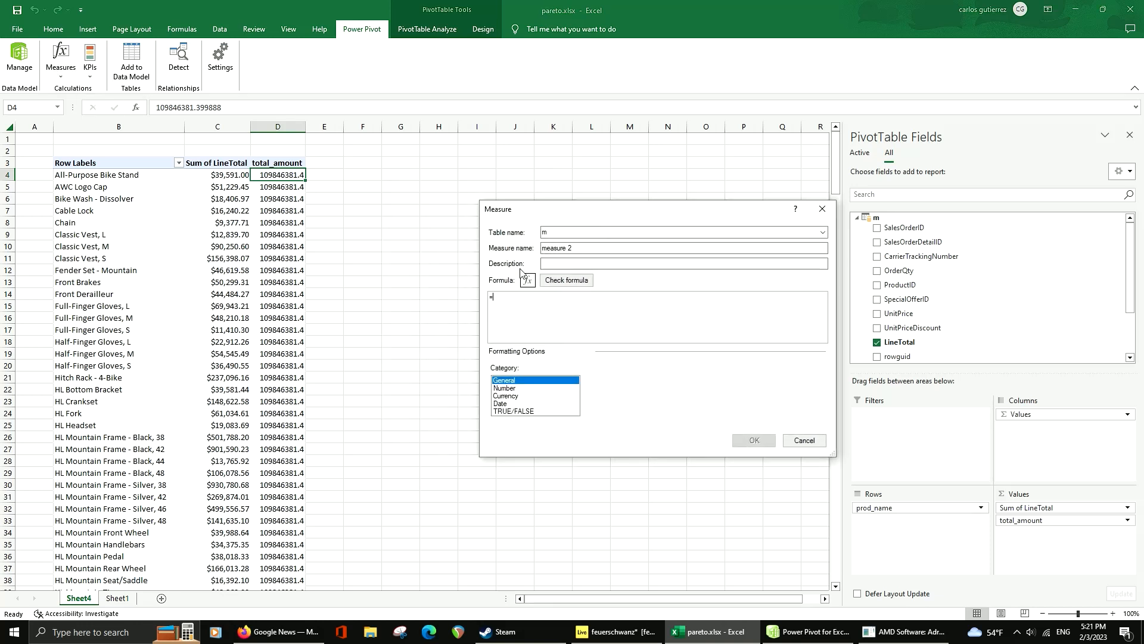
{"action": "left_click_drag", "start_coordinate": [580, 248], "coordinate": [428, 229]}
{"action": "type", "text": "per"}
{"action": "type", "text": "[s"}
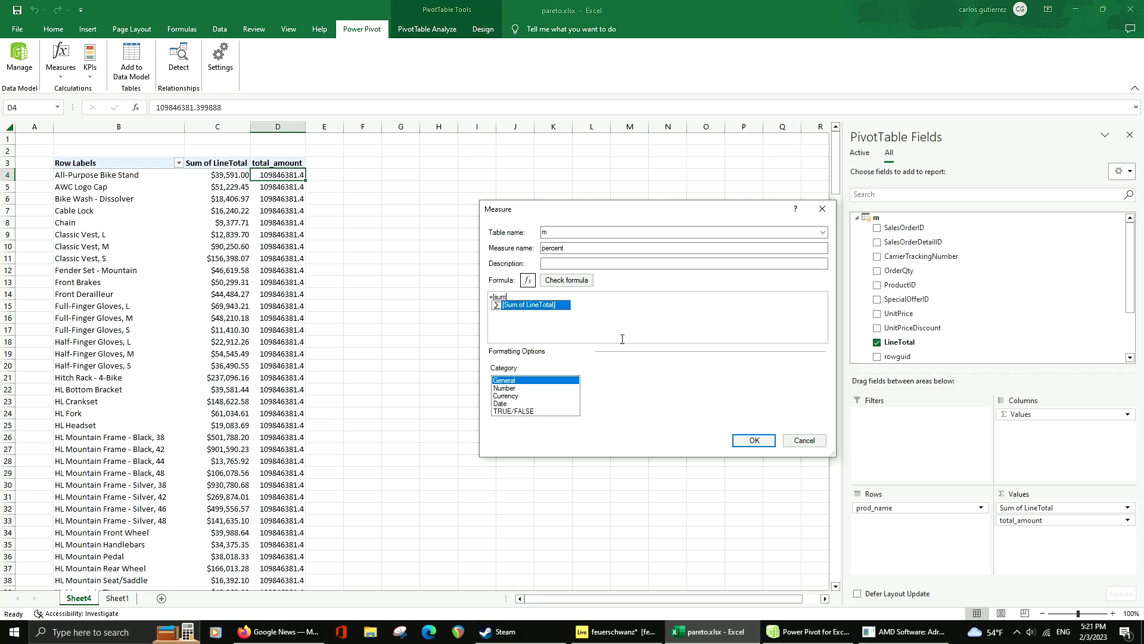
{"action": "type", "text": "um"}
Enter the percent measure's formula as =[Sum of LineTotal]/[total_amount]
{"action": "key", "text": "Tab"}
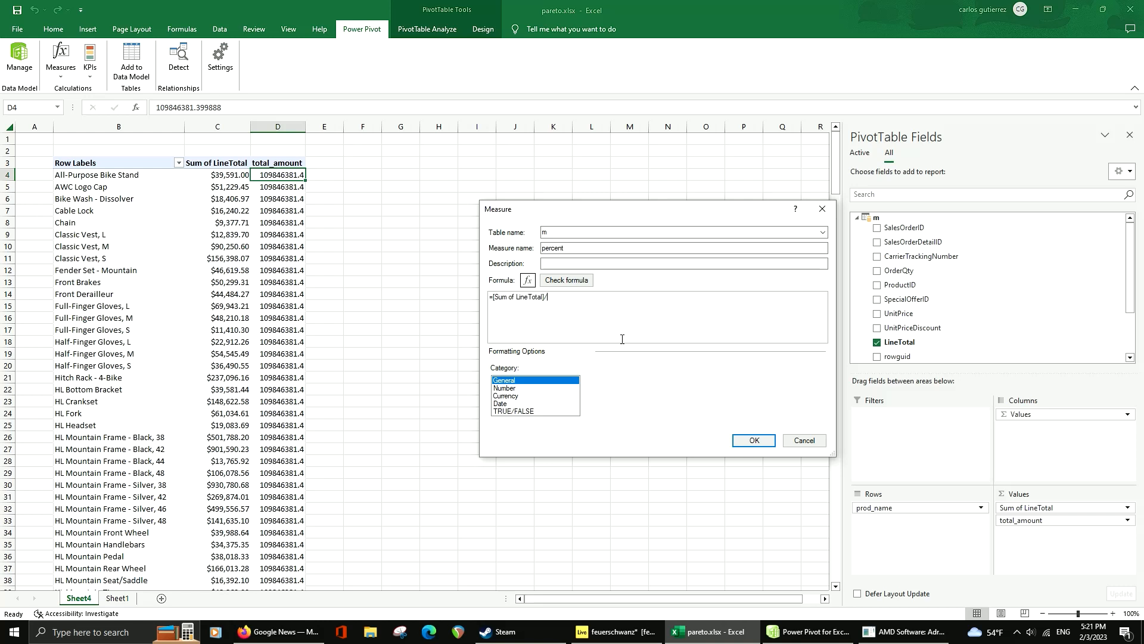
{"action": "type", "text": "/[to"}
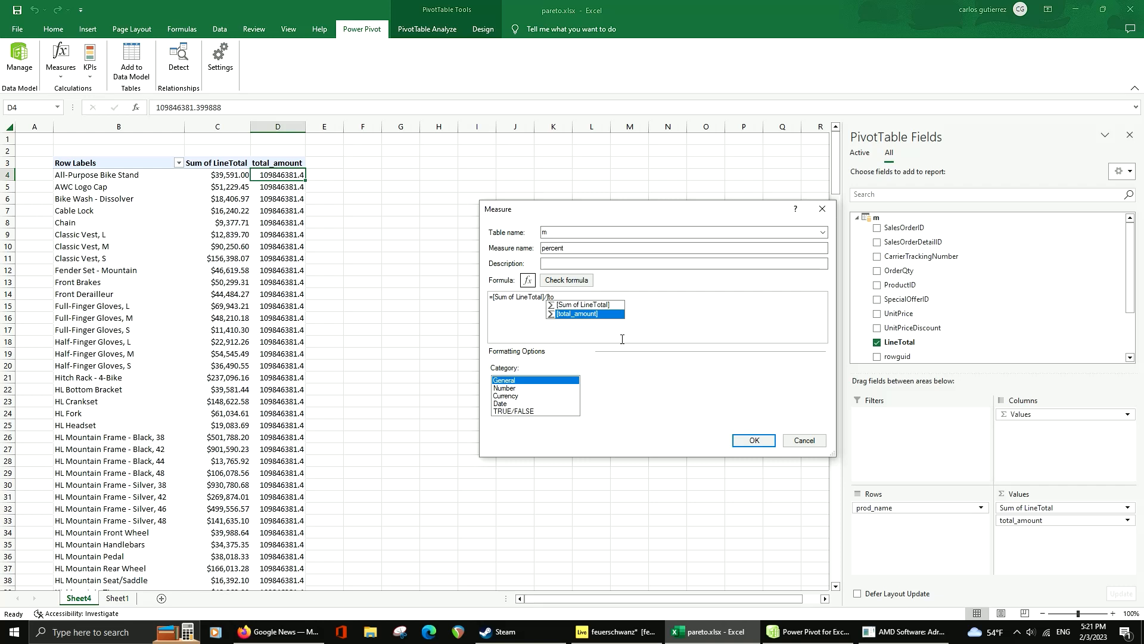
{"action": "key", "text": "Tab"}
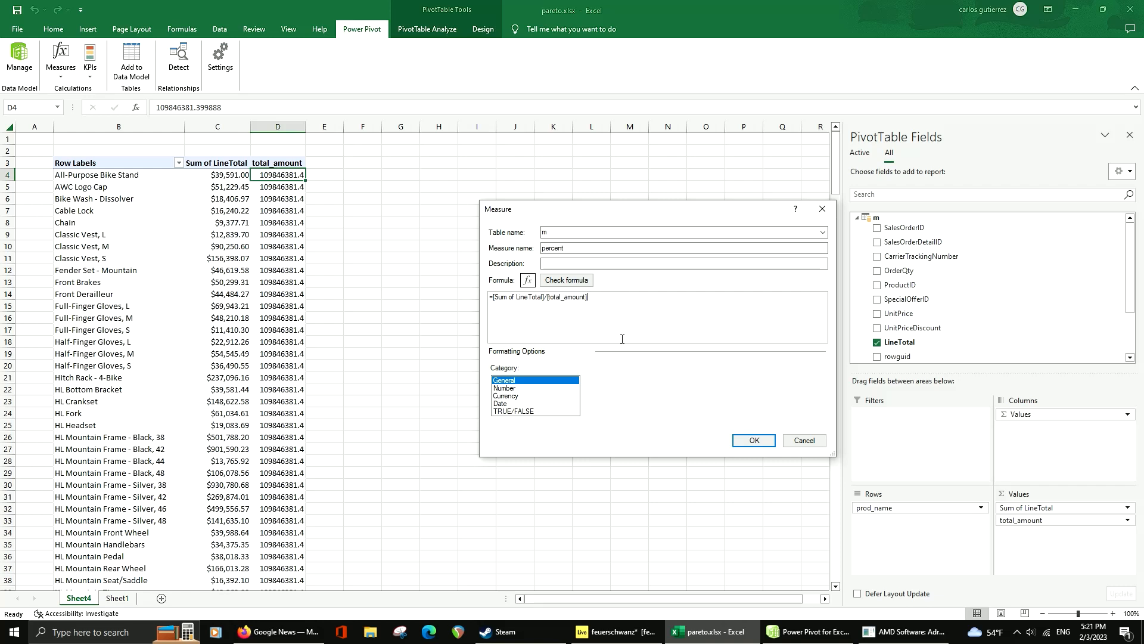
Check the percent formula for errors, set its number format to Percentage, and save the measure
{"action": "left_click", "coordinate": [581, 285]}
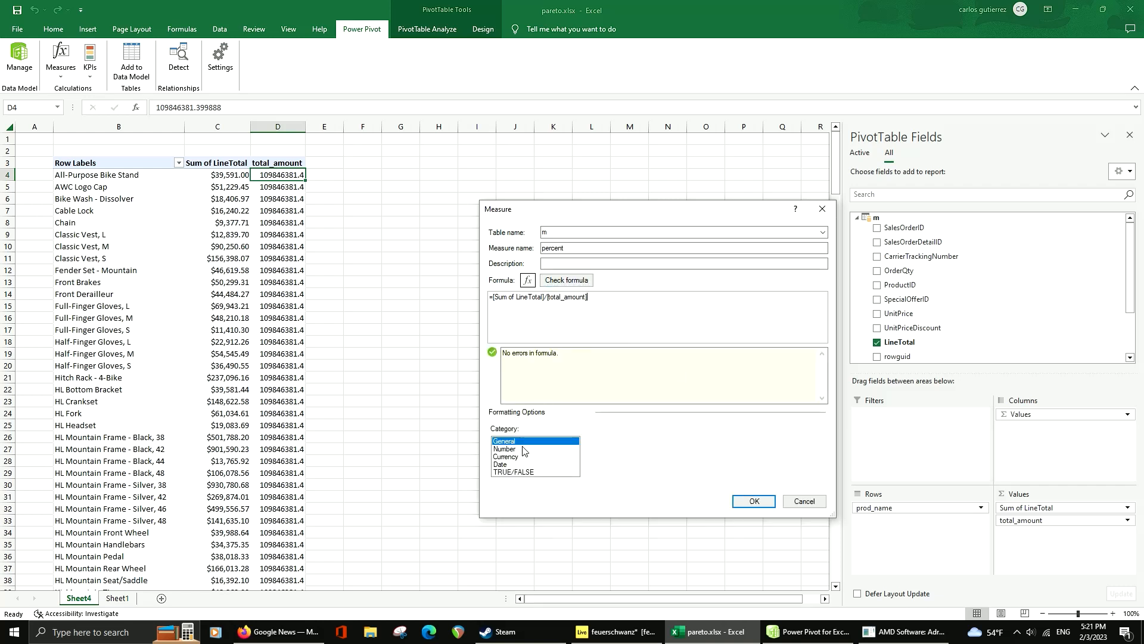
{"action": "left_click", "coordinate": [527, 449]}
{"action": "left_click", "coordinate": [684, 444]}
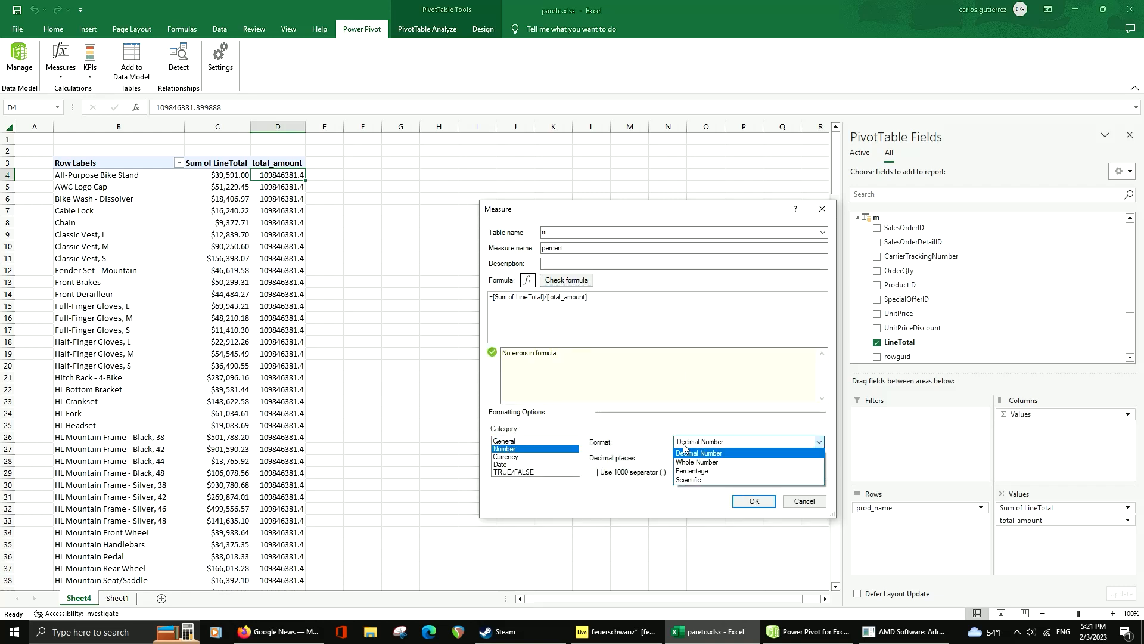
{"action": "left_click", "coordinate": [695, 471]}
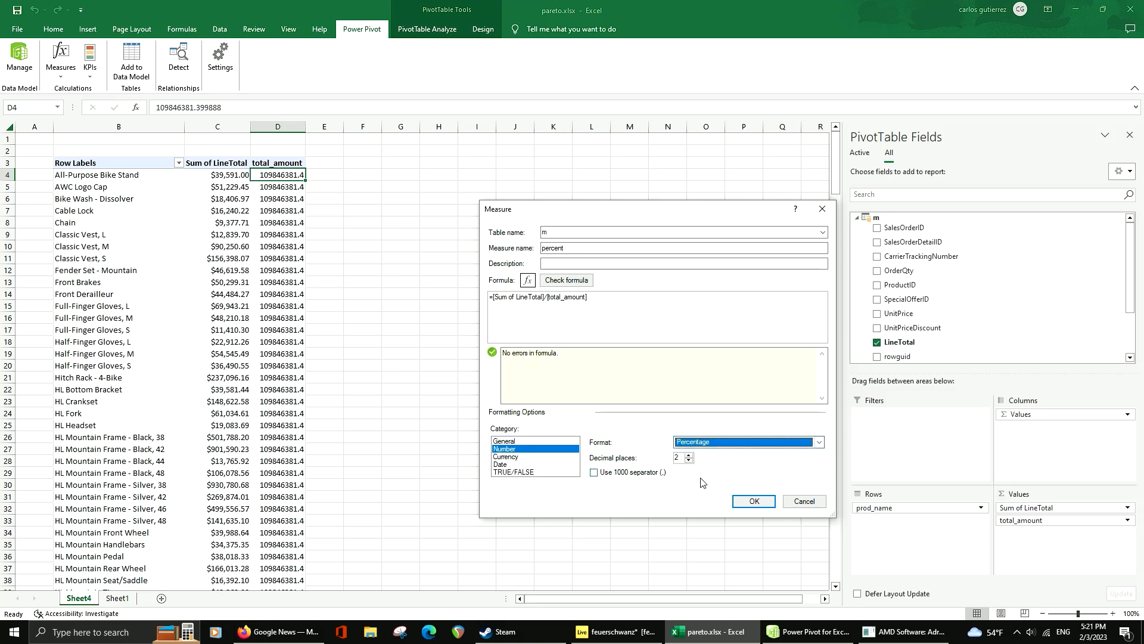
{"action": "left_click", "coordinate": [752, 501]}
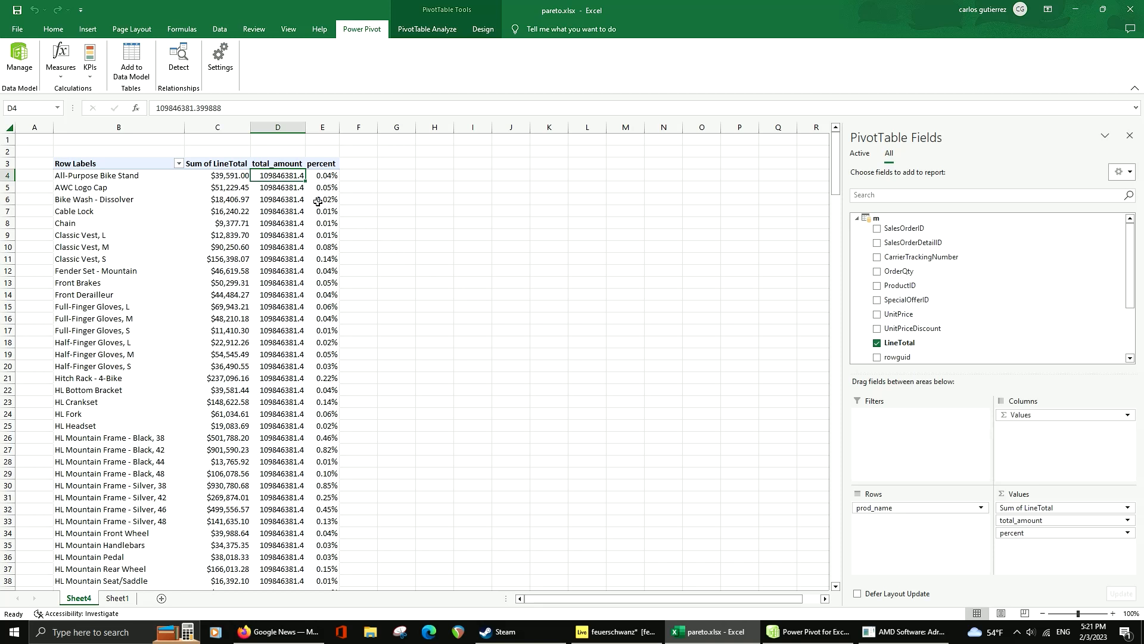
Sort the prod_name row labels in descending order by percent
{"action": "left_click", "coordinate": [178, 164]}
{"action": "left_click", "coordinate": [72, 202]}
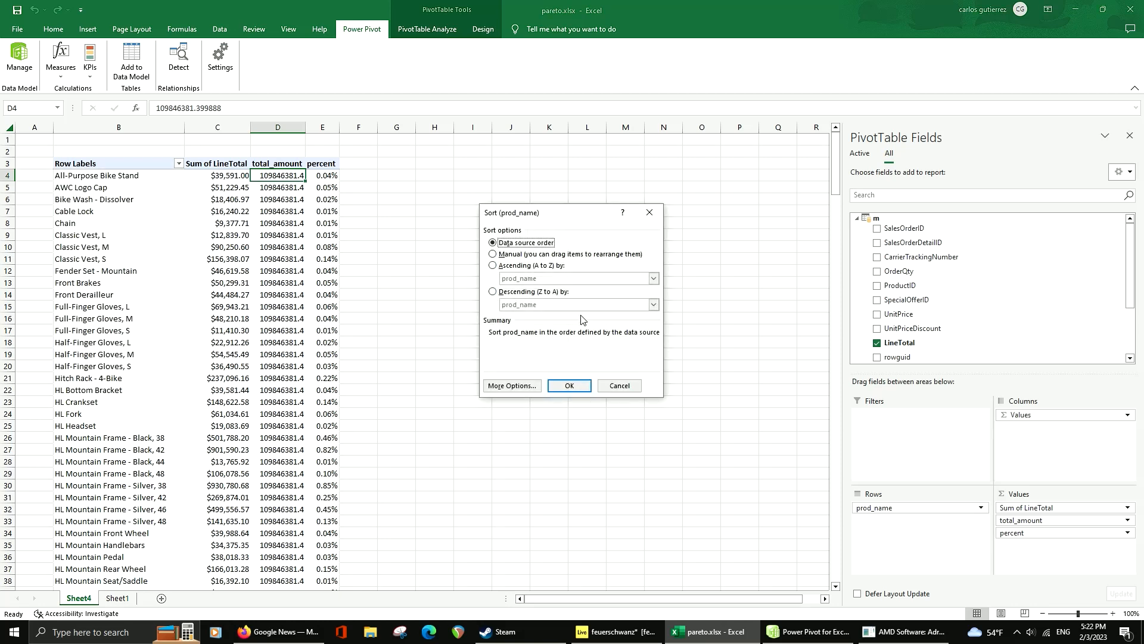
{"action": "left_click", "coordinate": [552, 293]}
{"action": "left_click", "coordinate": [539, 306]}
{"action": "left_click", "coordinate": [540, 348]}
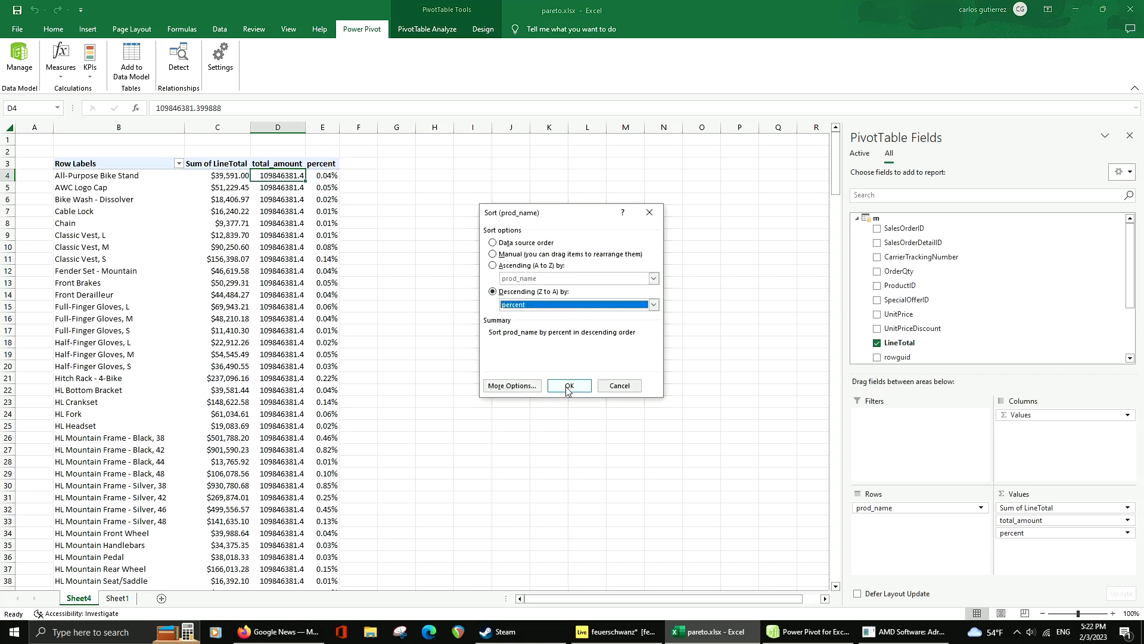
{"action": "left_click", "coordinate": [567, 386]}
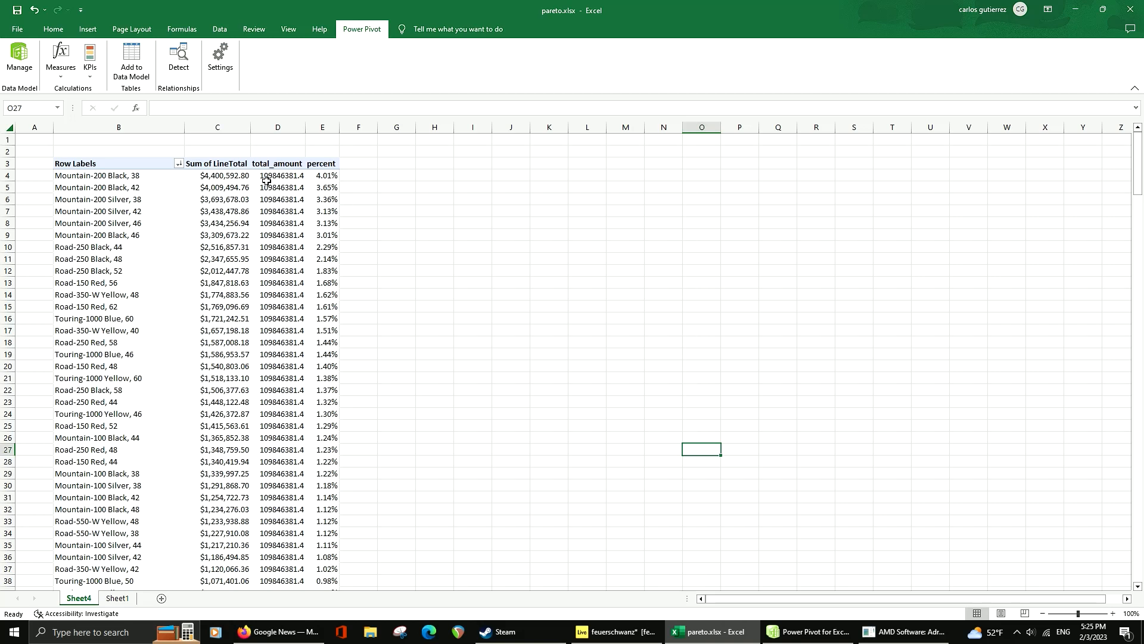
Show the percent values as Running Total In, with prod_name as the base field
{"action": "left_click", "coordinate": [329, 177]}
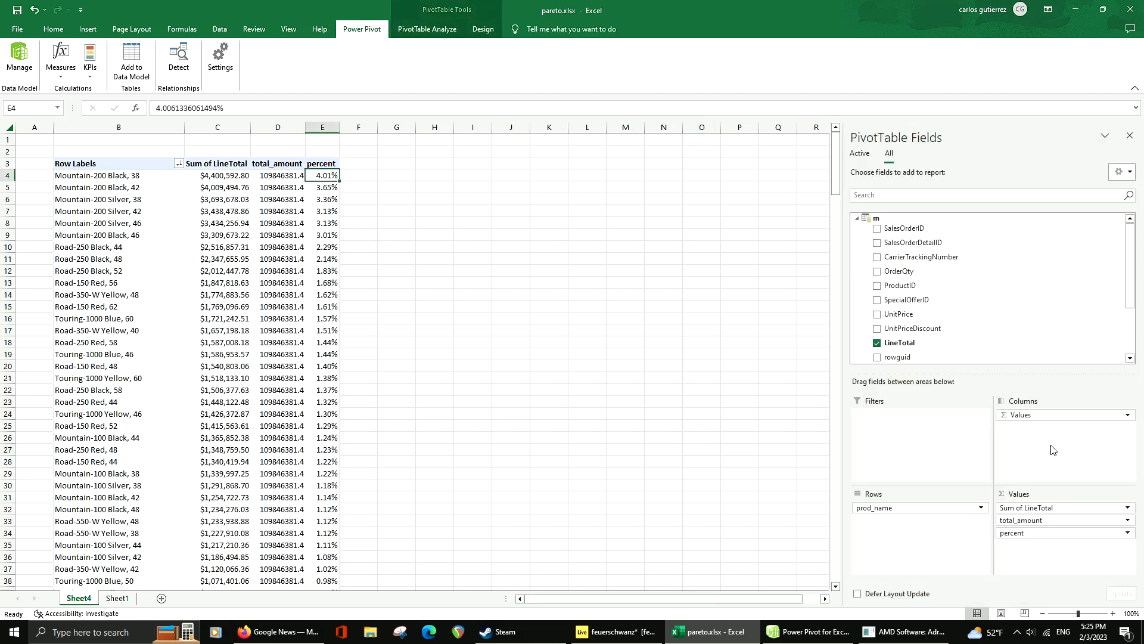
{"action": "left_click", "coordinate": [1024, 533]}
{"action": "left_click", "coordinate": [1031, 524]}
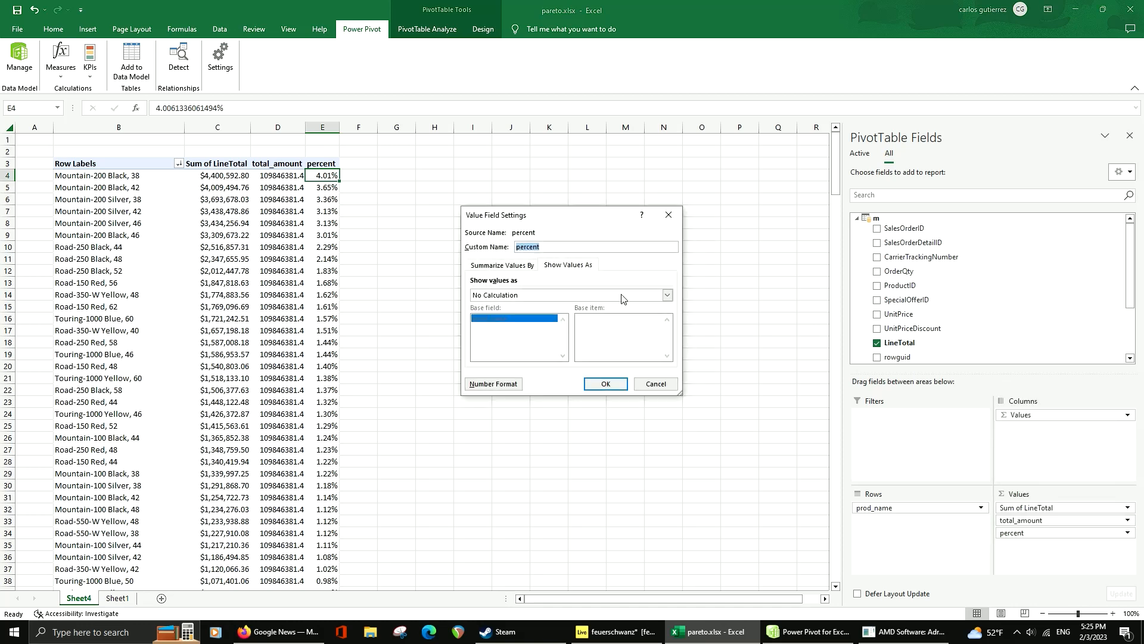
{"action": "left_click", "coordinate": [528, 295]}
{"action": "scroll", "coordinate": [538, 327], "scroll_direction": "down", "scroll_amount": 2}
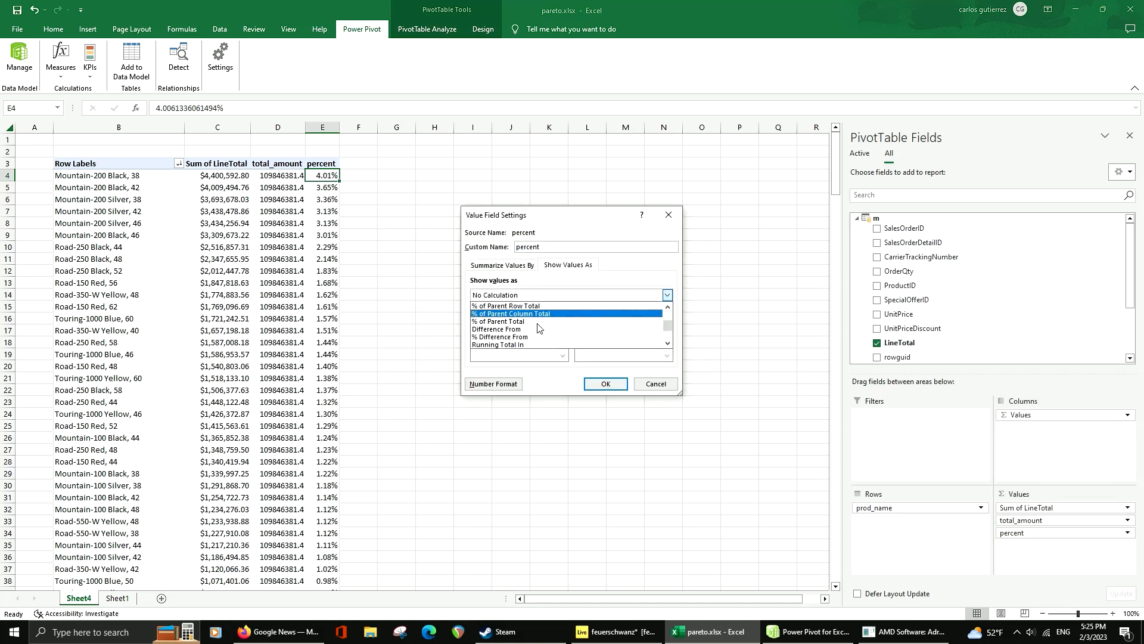
{"action": "scroll", "coordinate": [530, 329], "scroll_direction": "down", "scroll_amount": 1}
{"action": "left_click", "coordinate": [520, 330]}
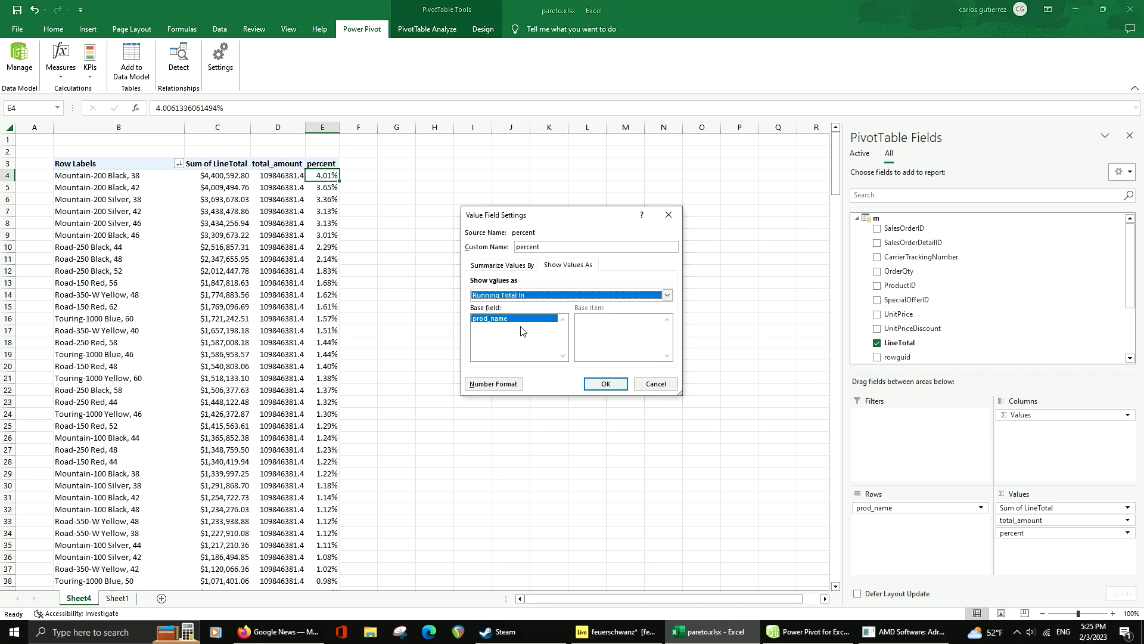
{"action": "left_click", "coordinate": [615, 389]}
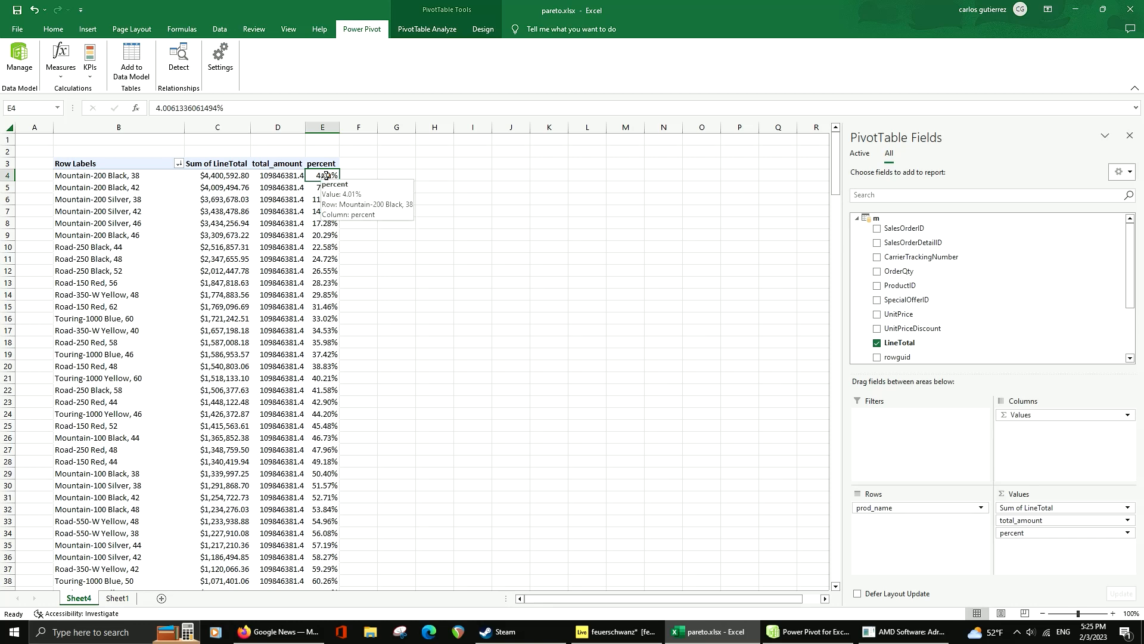
Examine the running percent column to find the product at which it passes 80%
{"action": "left_click_drag", "start_coordinate": [326, 176], "coordinate": [362, 343]}
{"action": "scroll", "coordinate": [358, 488], "scroll_direction": "down", "scroll_amount": 9}
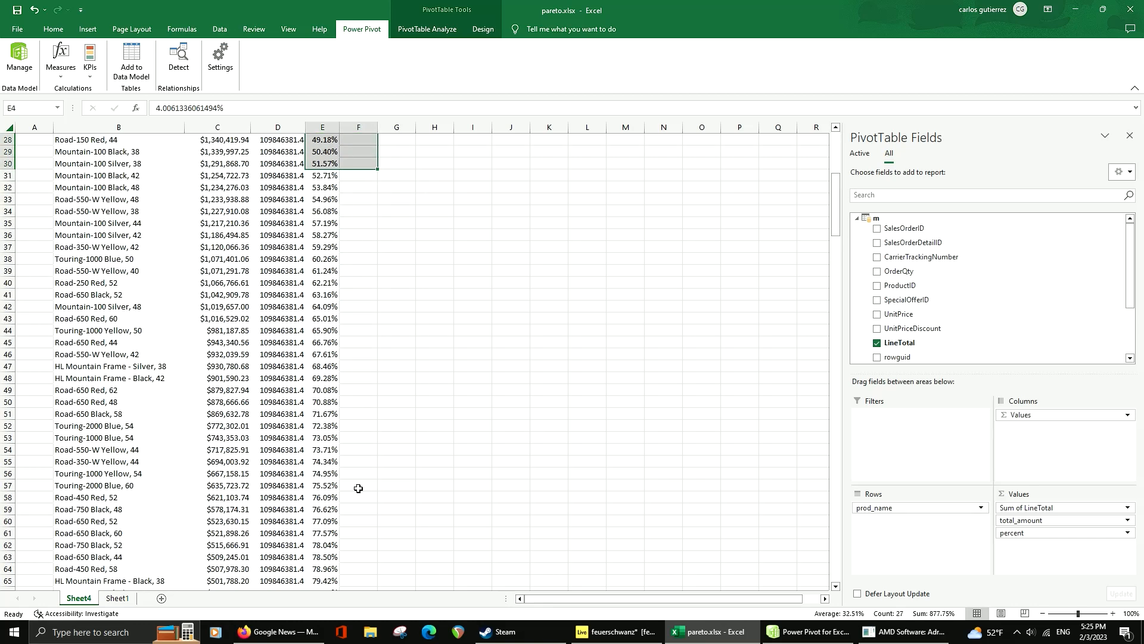
{"action": "scroll", "coordinate": [333, 456], "scroll_direction": "down", "scroll_amount": 4}
{"action": "left_click", "coordinate": [323, 465]}
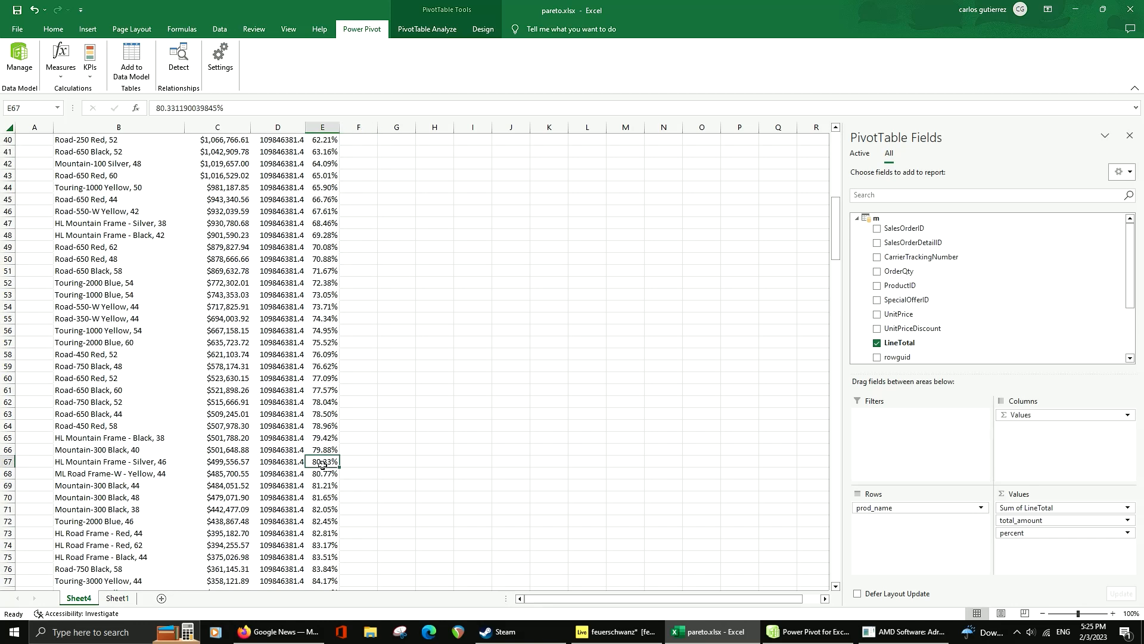
{"action": "left_click", "coordinate": [190, 460]}
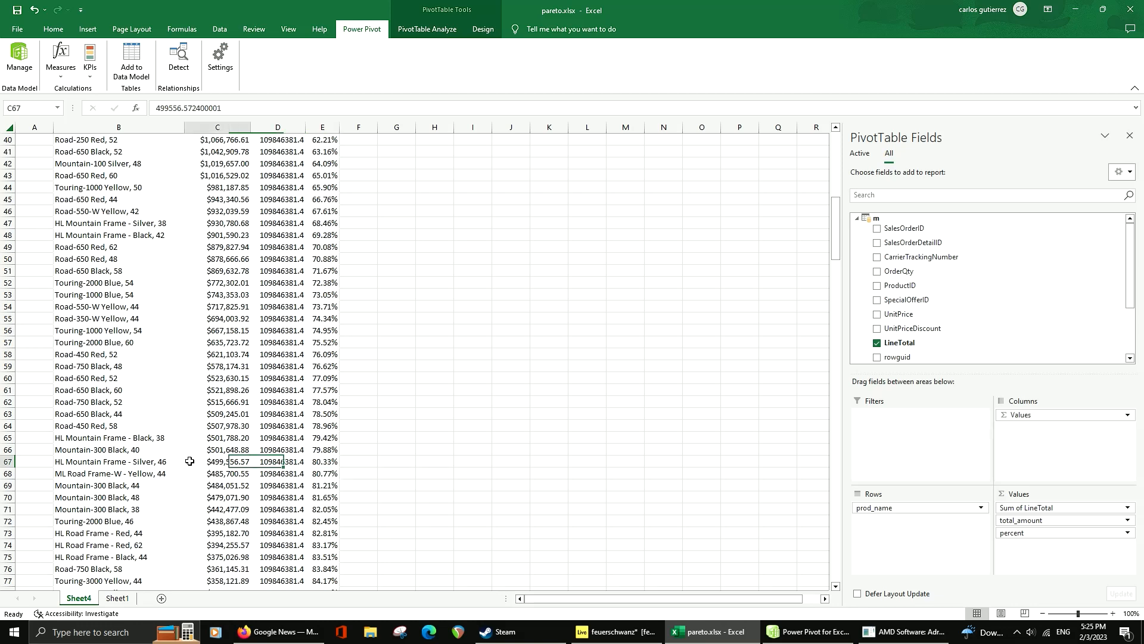
Select the product names from HL Mountain Frame - Silver, 46 up to Mountain-200 Black, 38 and review how many the selection includes
{"action": "left_click", "coordinate": [149, 465]}
{"action": "scroll", "coordinate": [173, 435], "scroll_direction": "up", "scroll_amount": 13}
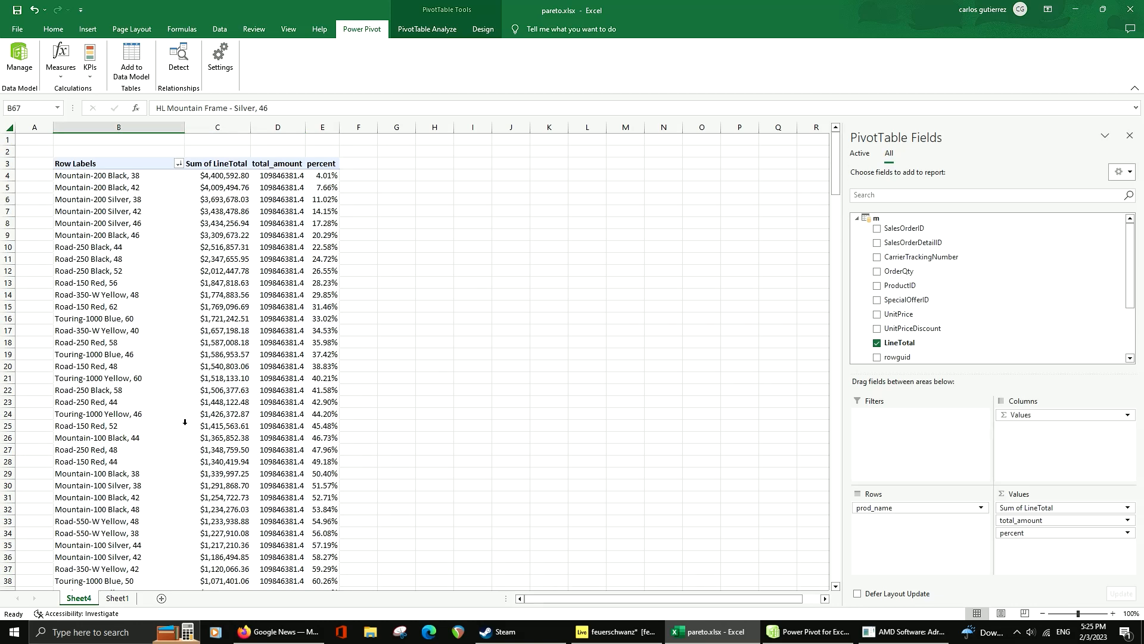
{"action": "left_click", "coordinate": [123, 175]}
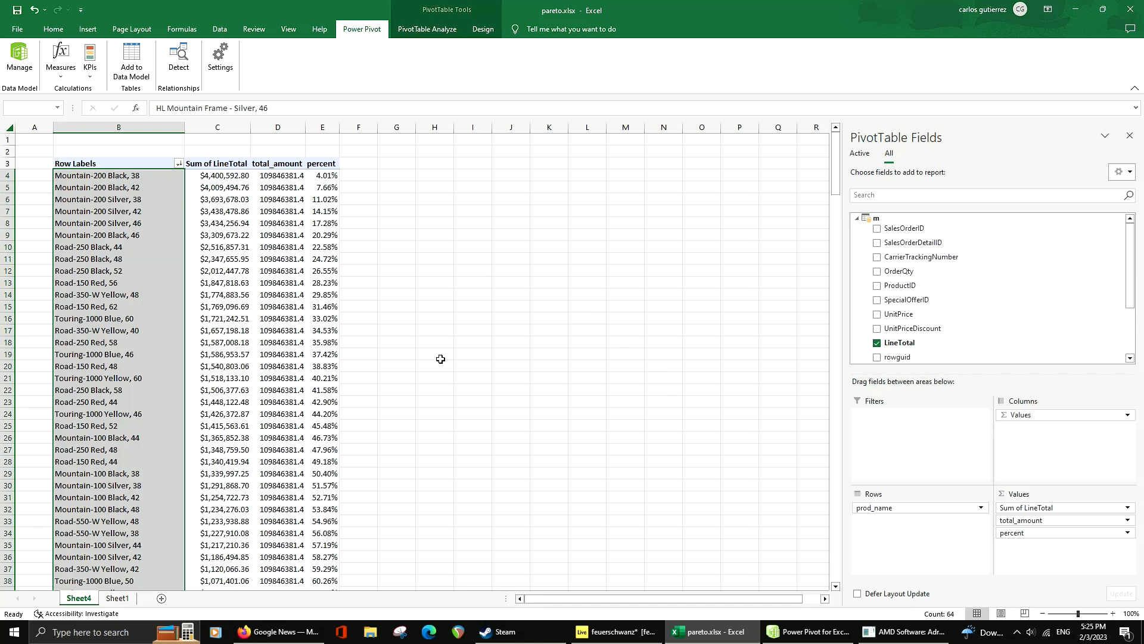
{"action": "scroll", "coordinate": [95, 176], "scroll_direction": "down", "scroll_amount": 14}
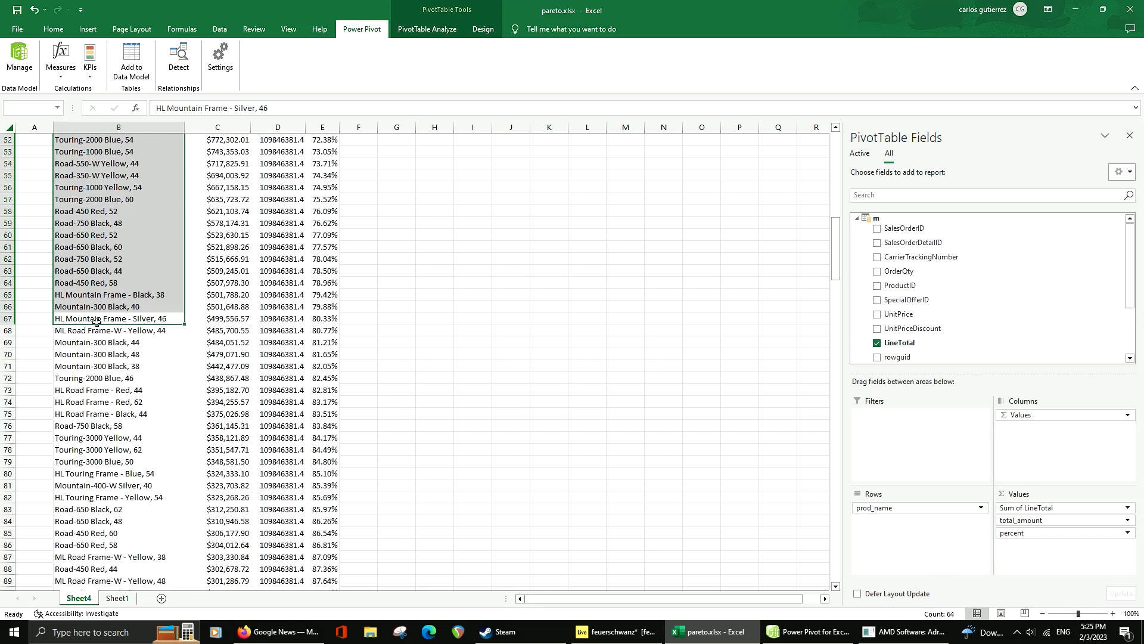
{"action": "scroll", "coordinate": [355, 315], "scroll_direction": "up", "scroll_amount": 15}
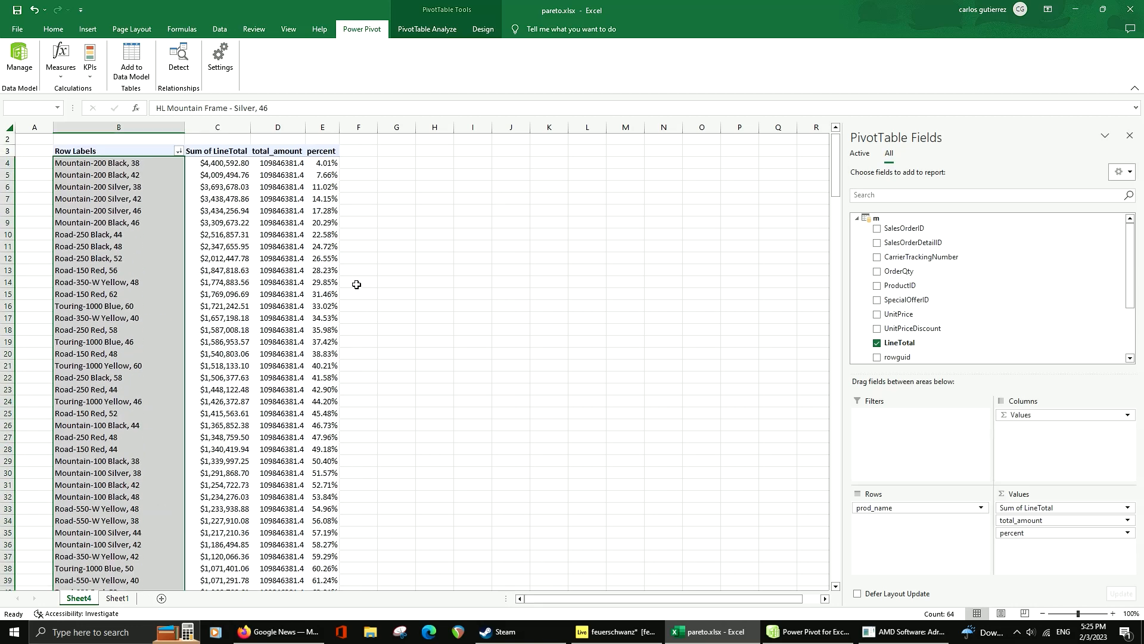
{"action": "scroll", "coordinate": [356, 284], "scroll_direction": "down", "scroll_amount": 5}
{"action": "scroll", "coordinate": [360, 283], "scroll_direction": "up", "scroll_amount": 5}
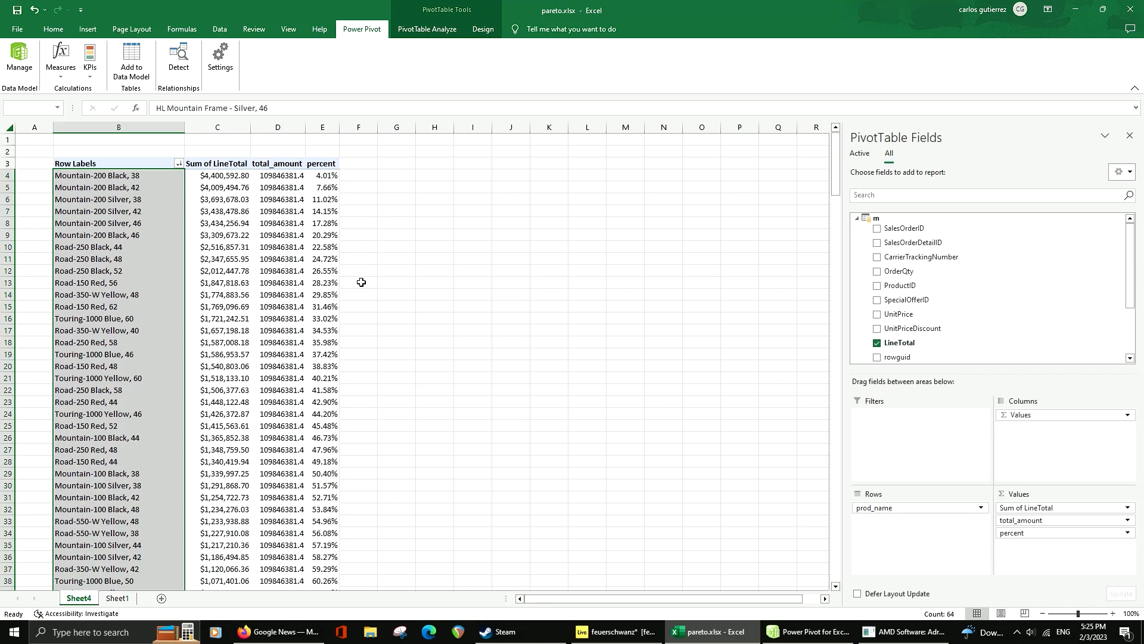